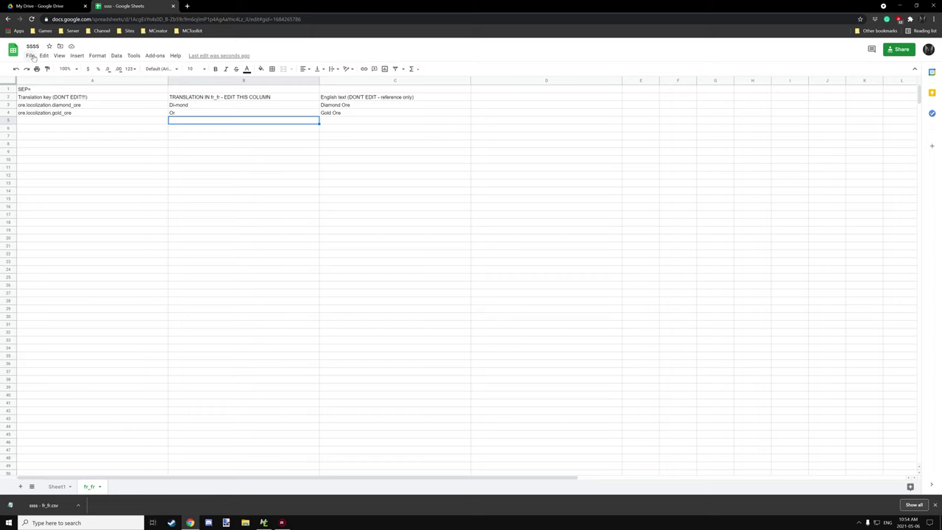
# Download the fr_fr sheet as a comma-separated values (.csv) file.
pyautogui.click(30, 56)
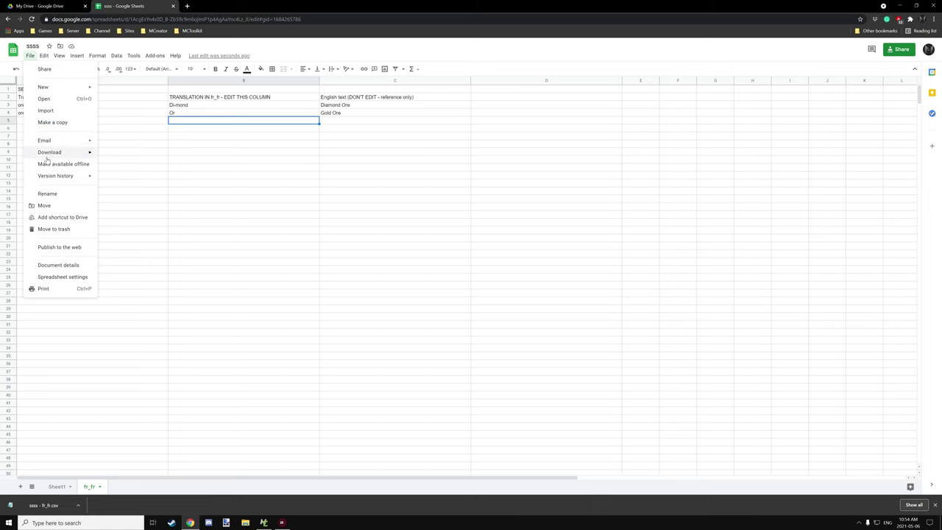
pyautogui.moveTo(46, 152)
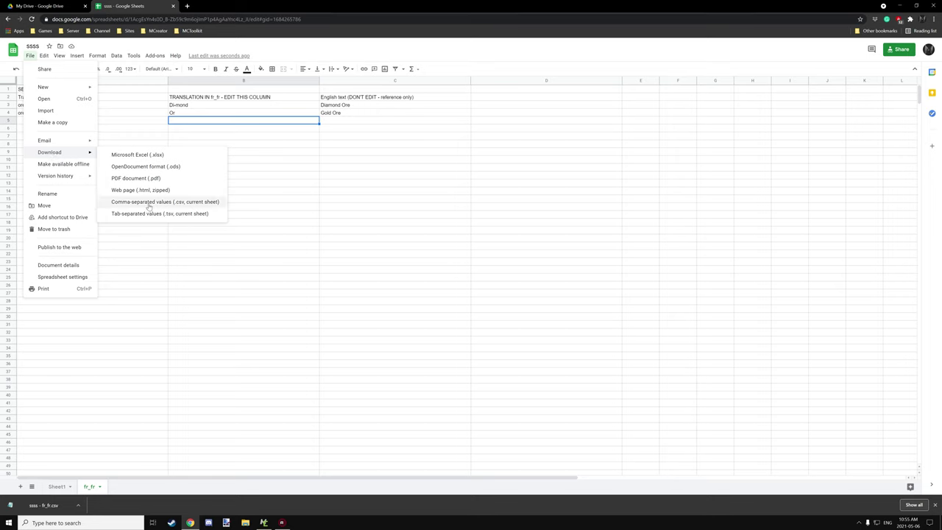
pyautogui.click(185, 206)
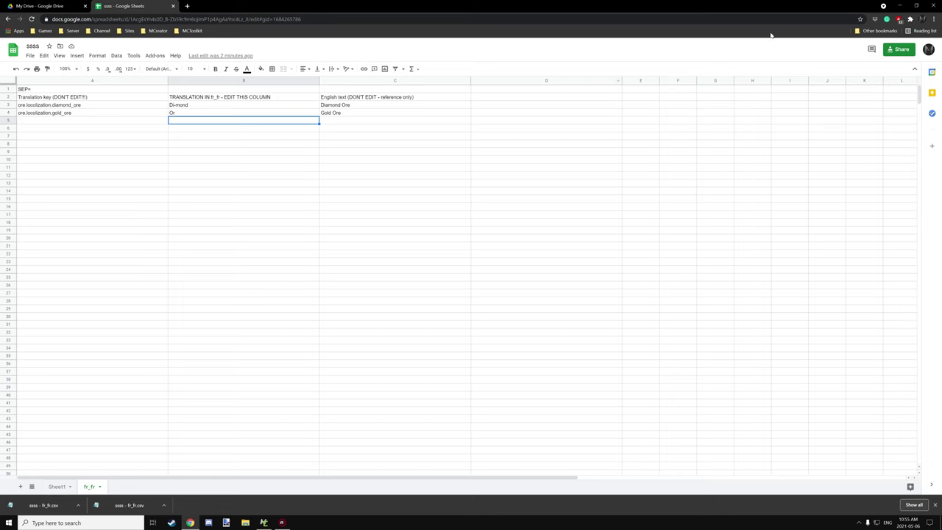
# In File Explorer, move the downloaded "ssss - fr_fr.csv" from the Downloads folder to the desktop.
pyautogui.click(900, 6)
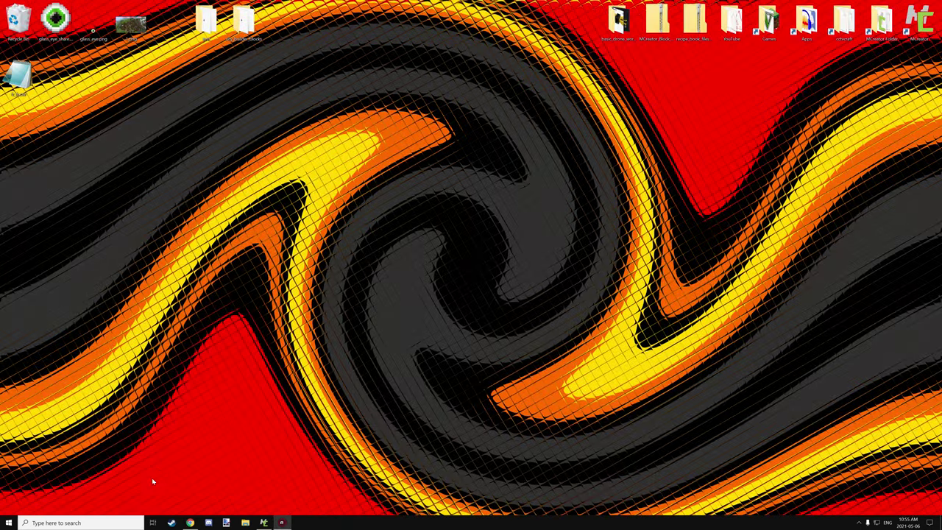
pyautogui.click(248, 523)
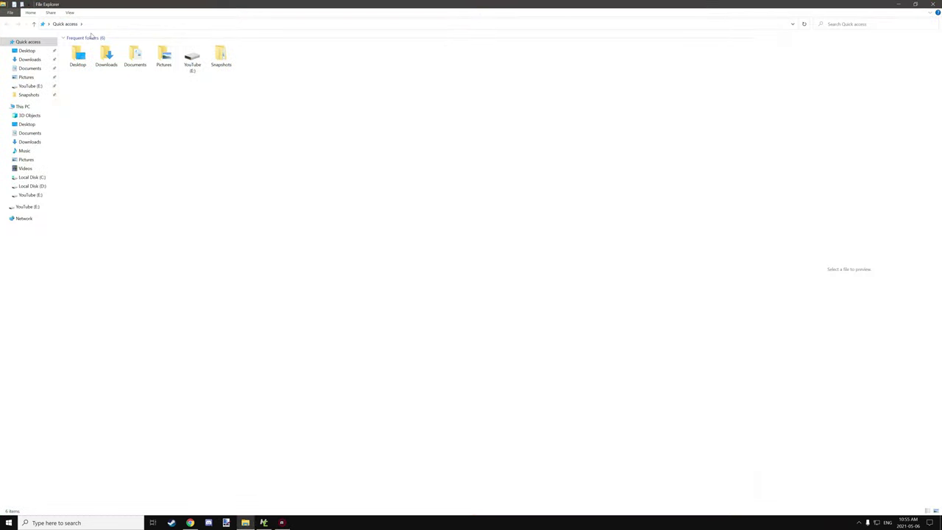
pyautogui.doubleClick(102, 57)
pyautogui.click(102, 58)
pyautogui.moveTo(102, 57); pyautogui.dragTo(242, 79)
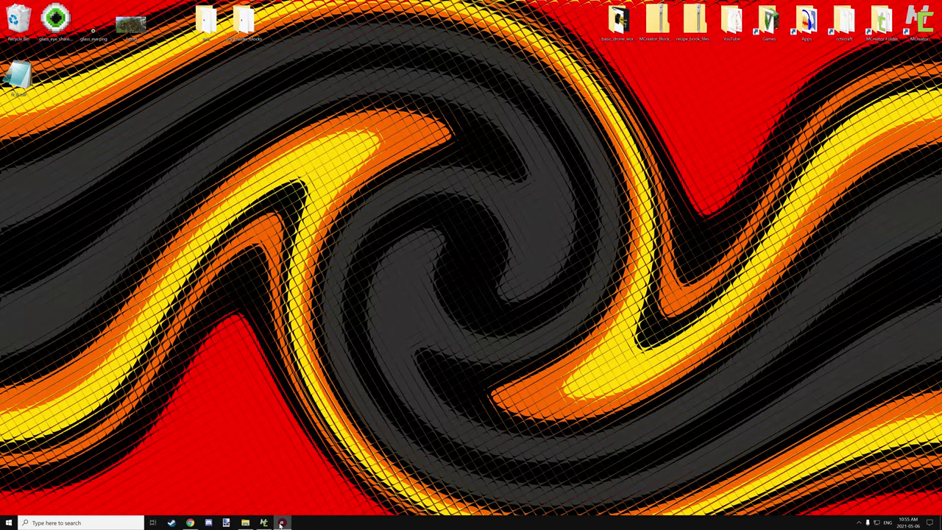
# Switch to MCreator and import "ssss - fr_fr.csv" from the desktop into the fr_fr language.
pyautogui.click(263, 523)
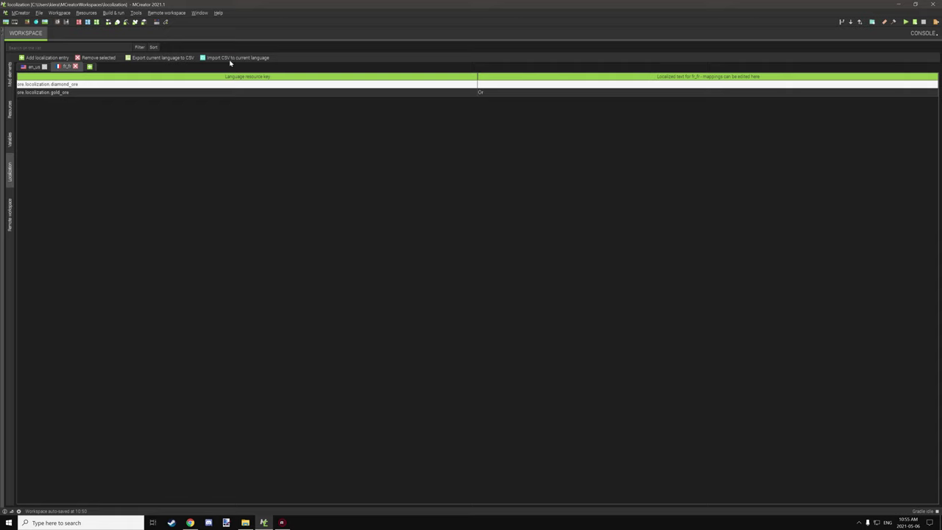
pyautogui.click(247, 59)
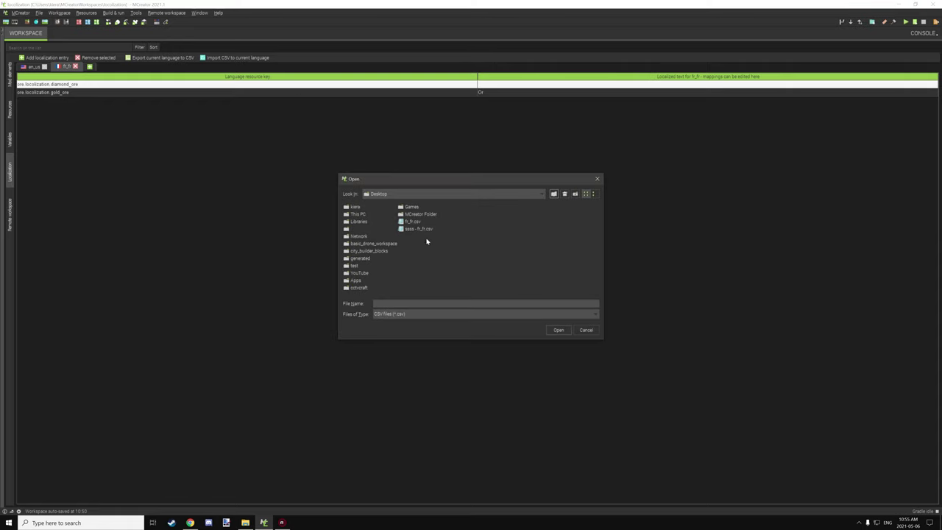
pyautogui.click(417, 228)
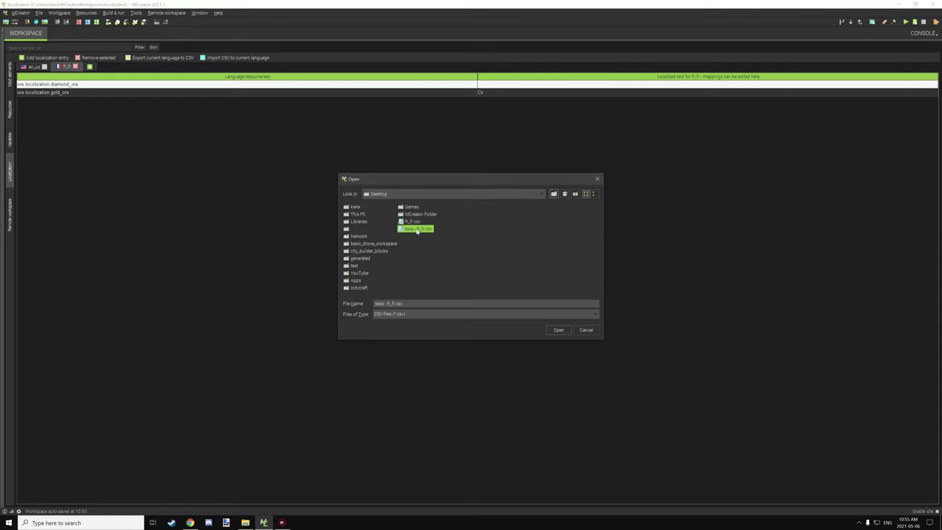
pyautogui.click(560, 330)
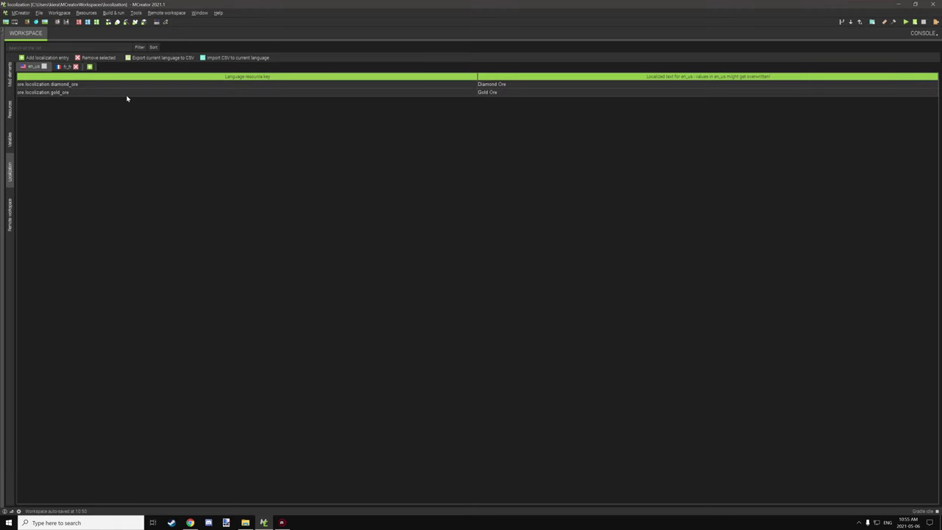
# Check the imported fr_fr localization entries, especially the text for the diamond ore key.
pyautogui.click(65, 67)
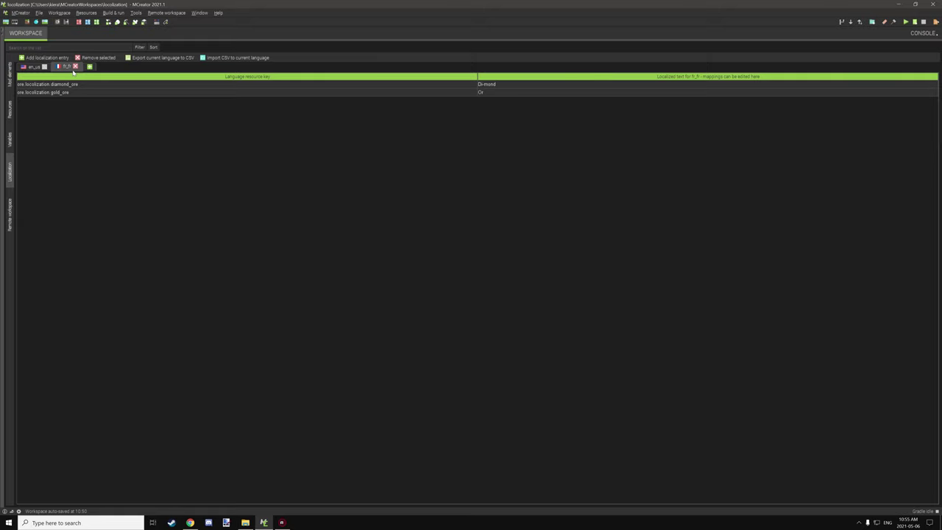
pyautogui.doubleClick(517, 83)
pyautogui.moveTo(517, 83); pyautogui.dragTo(460, 81)
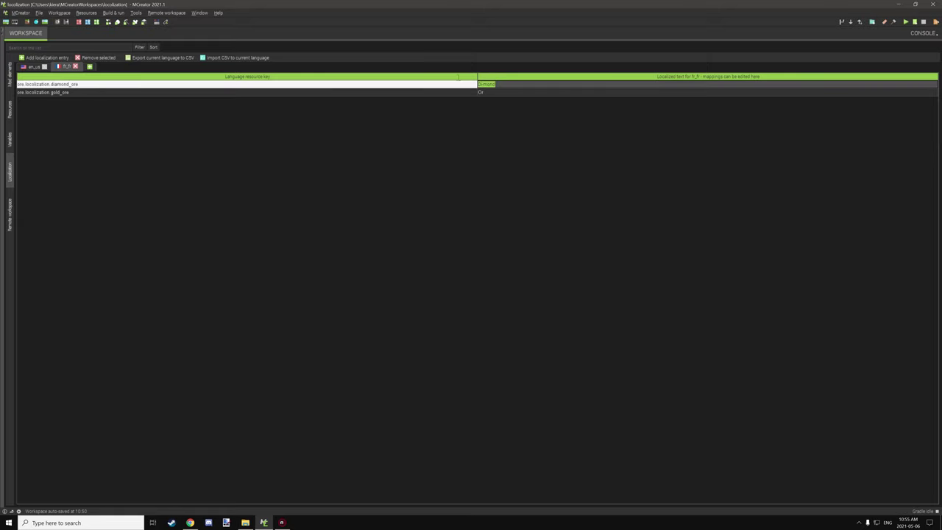
pyautogui.click(510, 84)
# Create a new procedure mod element named ExampleProcedure.
pyautogui.click(11, 73)
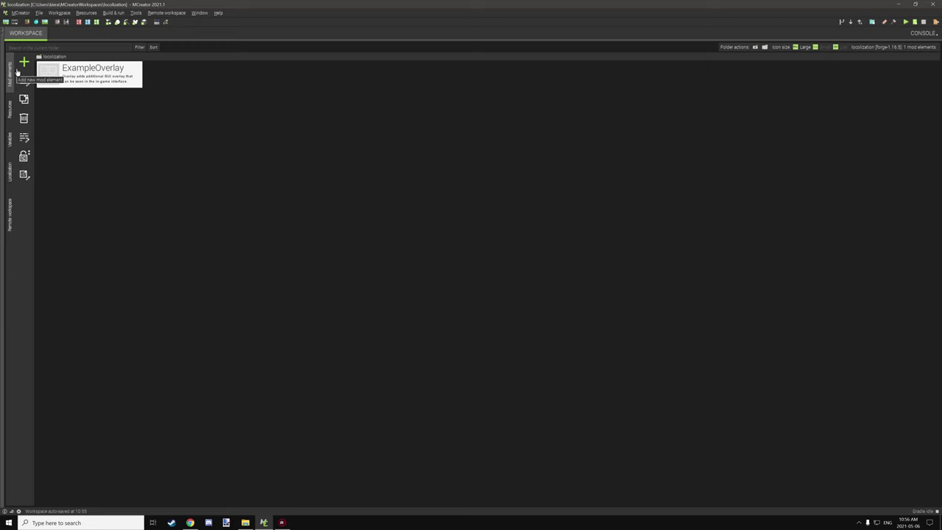
pyautogui.click(25, 63)
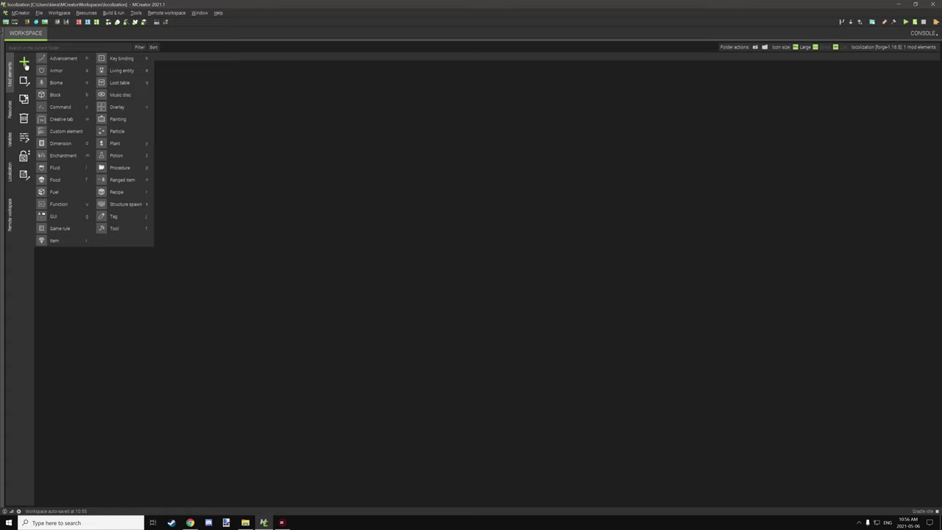
pyautogui.click(120, 167)
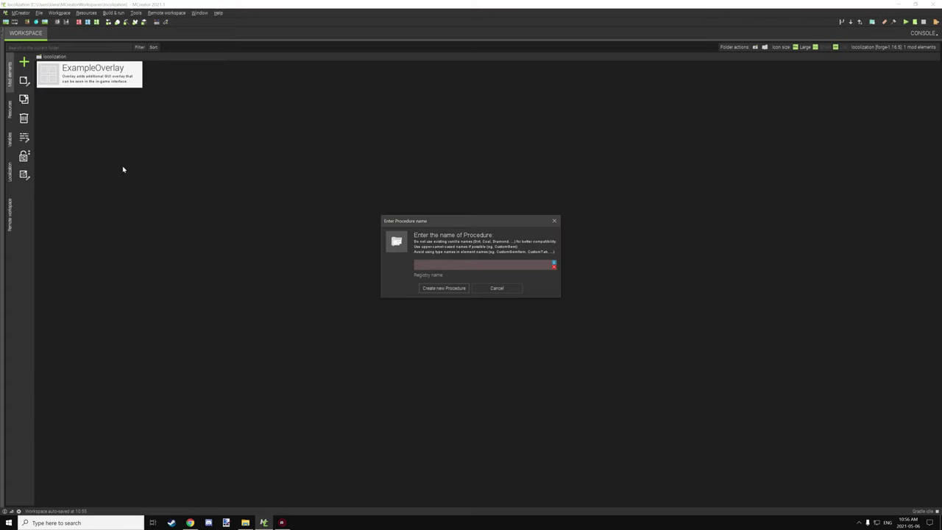
pyautogui.write('ExampleProcedure')
pyautogui.click(459, 288)
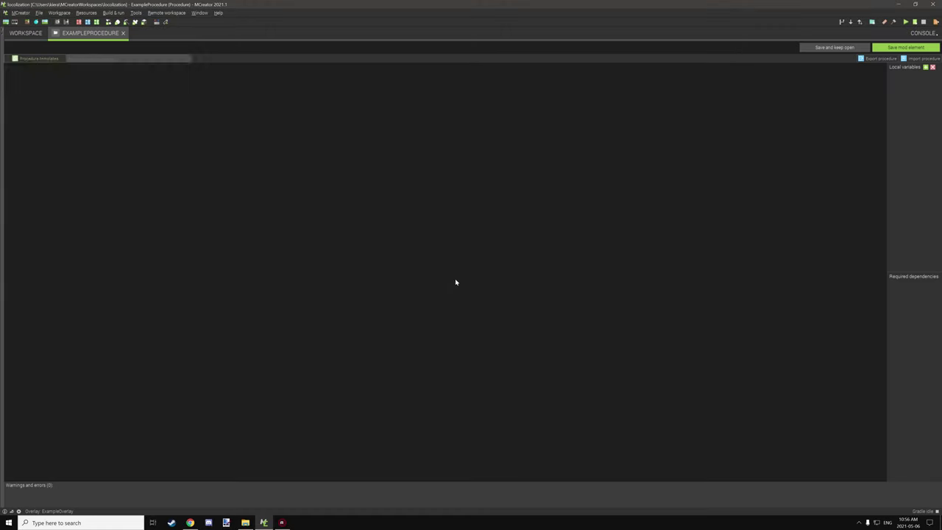
# Set the procedure's global trigger to "On player tick update".
pyautogui.moveTo(221, 161); pyautogui.dragTo(360, 198)
pyautogui.click(298, 132)
pyautogui.click(298, 132)
pyautogui.scroll(-10, 317, 160)
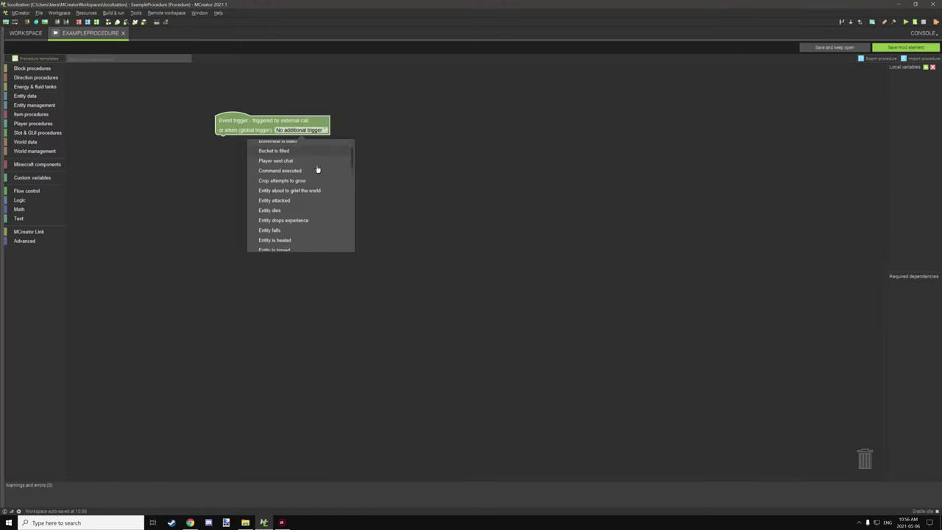
pyautogui.scroll(-10, 319, 182)
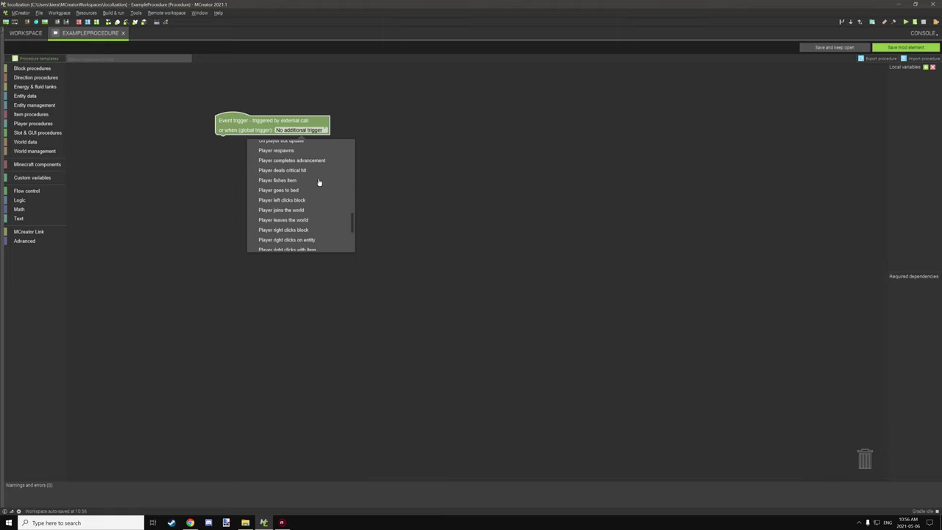
pyautogui.scroll(3, 318, 182)
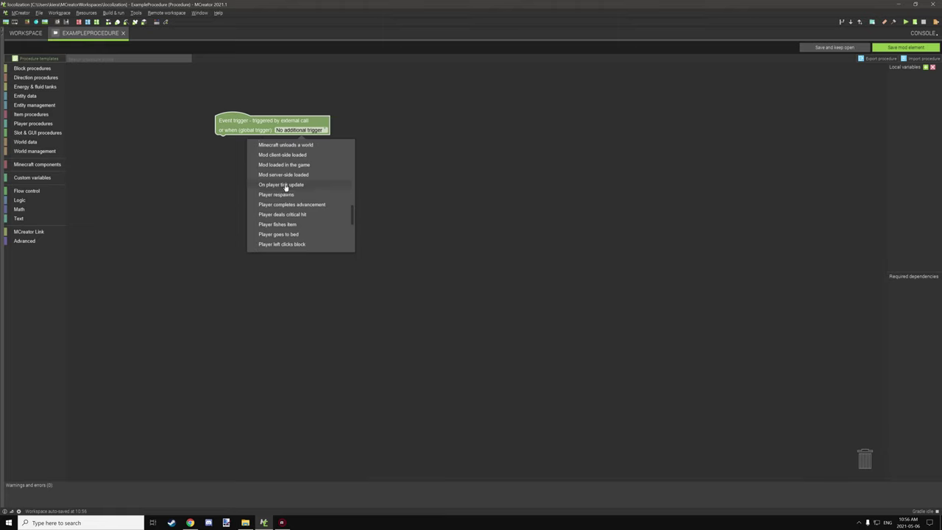
pyautogui.click(304, 185)
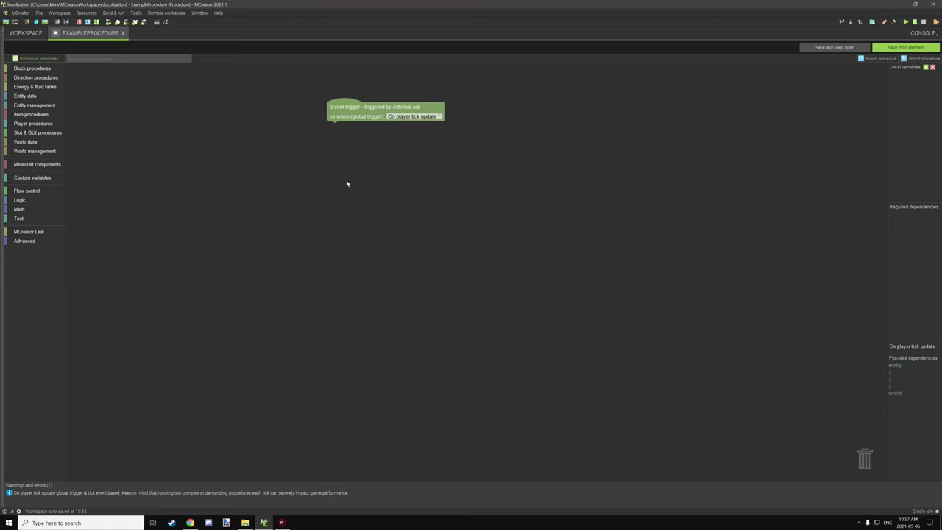
# Attach an if block below the event trigger and fit an item equality comparison into its condition.
pyautogui.click(20, 190)
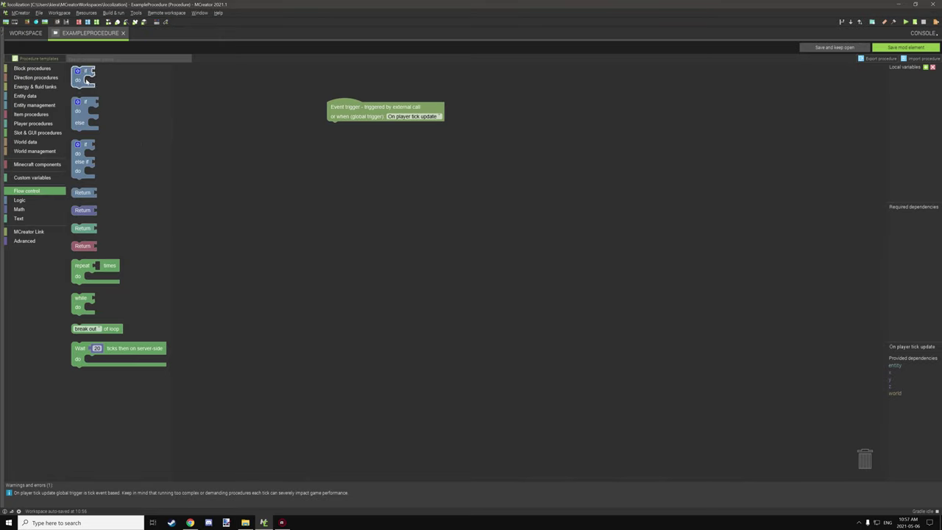
pyautogui.moveTo(82, 77); pyautogui.dragTo(344, 137)
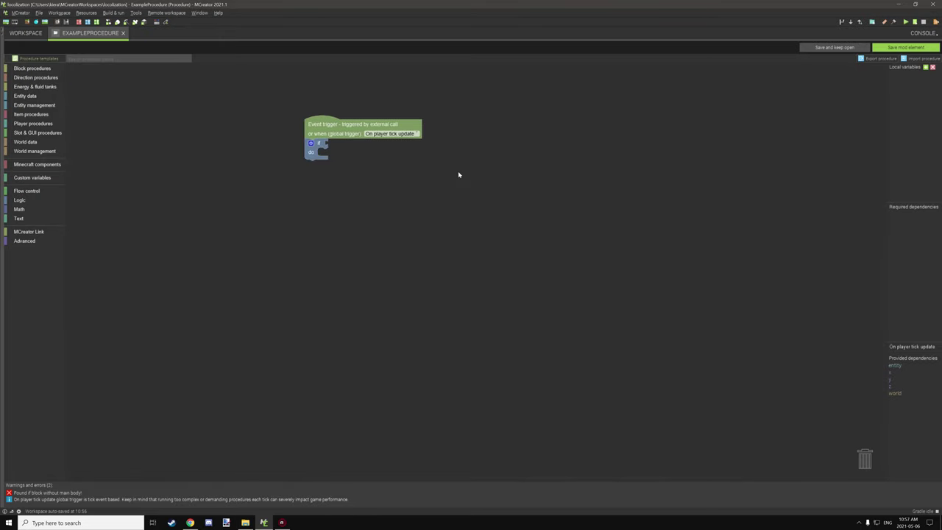
pyautogui.click(20, 203)
pyautogui.moveTo(92, 257); pyautogui.dragTo(340, 145)
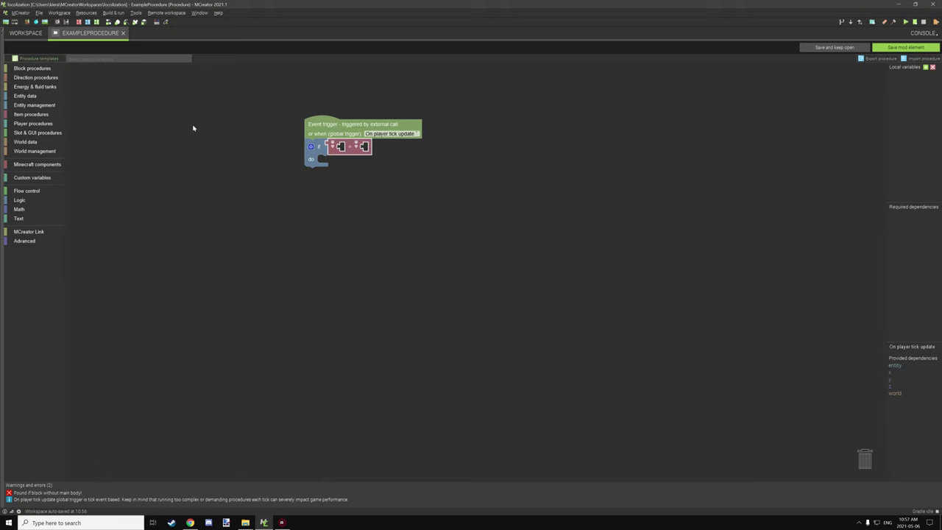
# Fill the comparison's first slot with "Item in main-hand of Event/target entity".
pyautogui.click(28, 96)
pyautogui.scroll(-10, 246, 152)
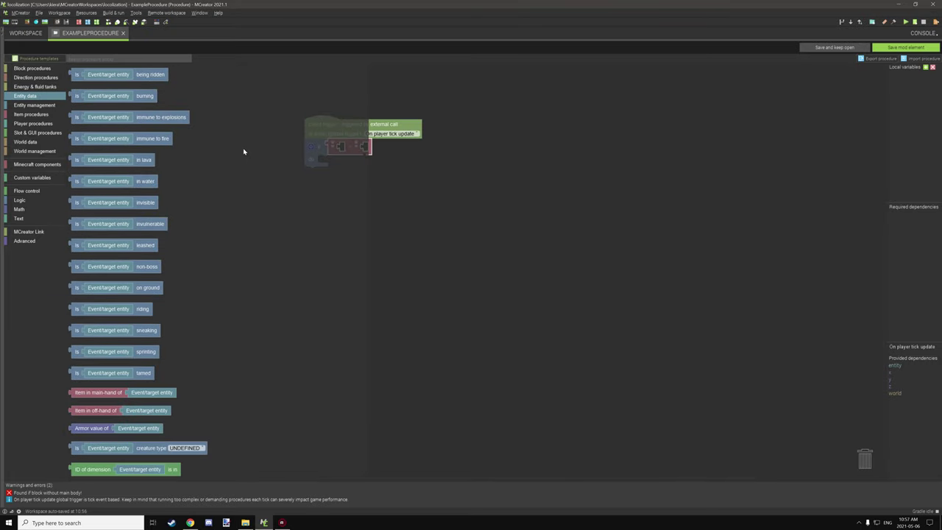
pyautogui.moveTo(83, 322); pyautogui.dragTo(354, 148)
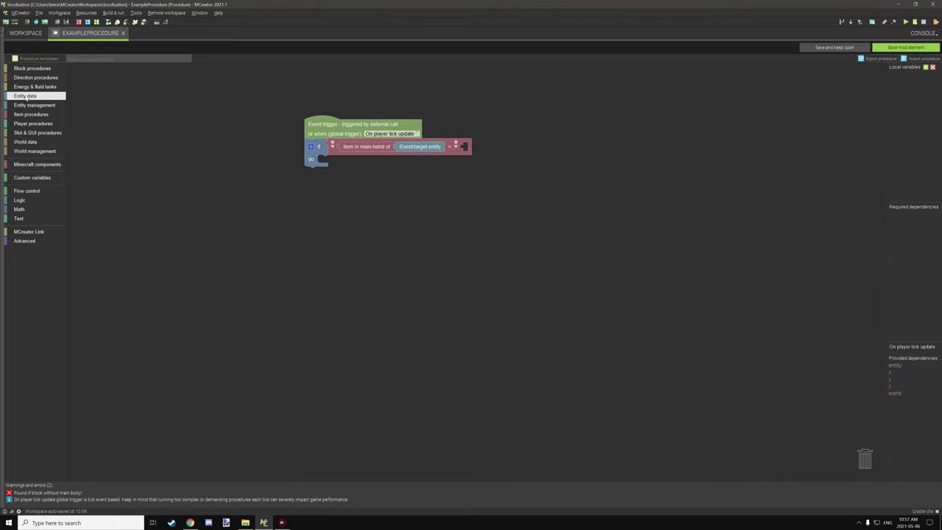
# Add an item block to the comparison's second slot and set it to diamond ore.
pyautogui.click(42, 164)
pyautogui.moveTo(90, 150); pyautogui.dragTo(482, 152)
pyautogui.click(477, 149)
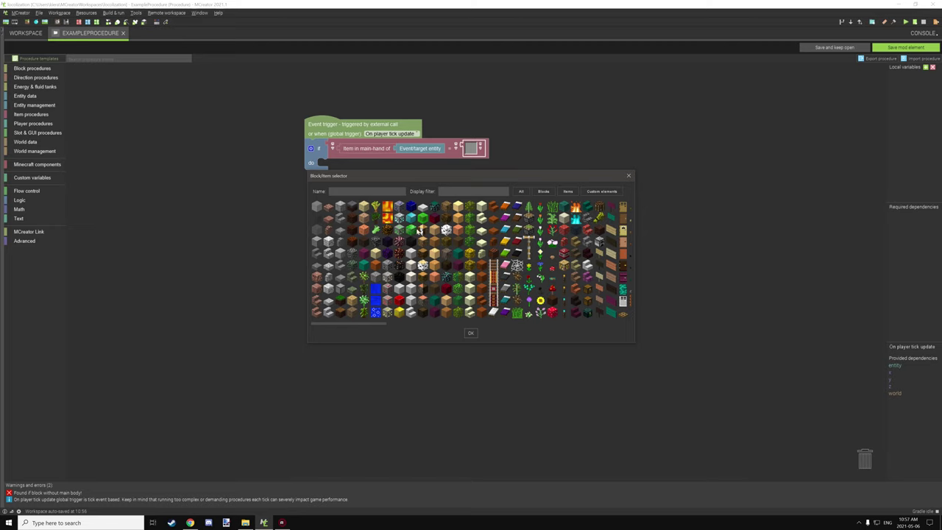
pyautogui.click(399, 218)
pyautogui.click(471, 333)
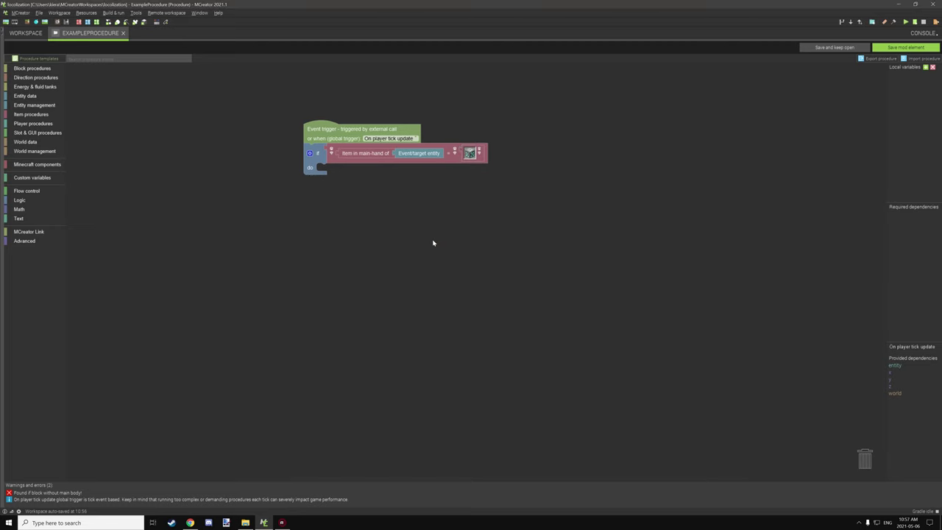
# Extend the if block with an else-if branch.
pyautogui.click(304, 169)
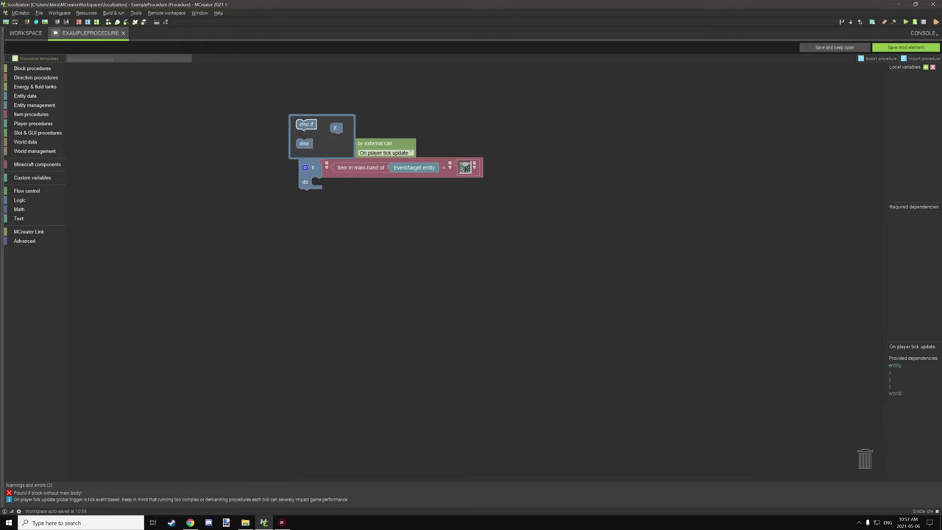
pyautogui.moveTo(304, 124); pyautogui.dragTo(337, 136)
pyautogui.click(305, 168)
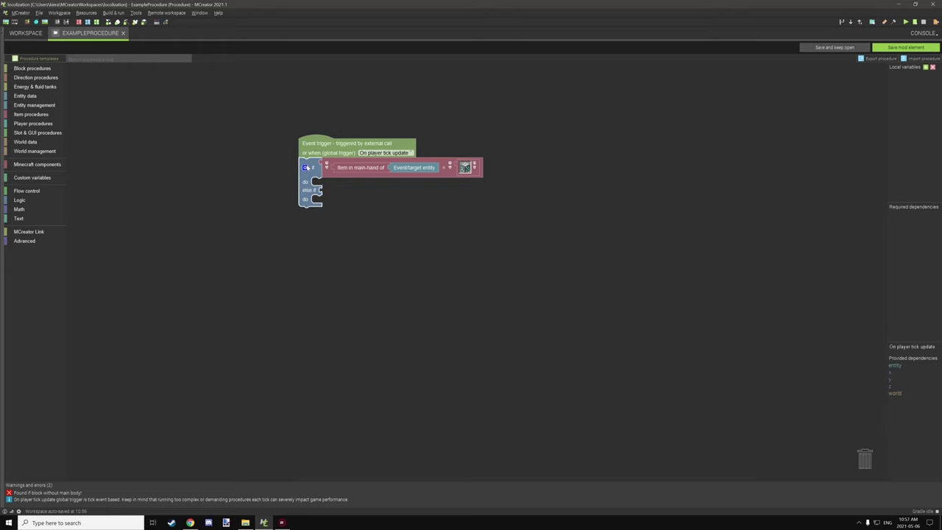
# Duplicate the main-hand item comparison into the else-if condition and change its item to gold ore.
pyautogui.rightClick(455, 171)
pyautogui.click(477, 184)
pyautogui.moveTo(454, 193); pyautogui.dragTo(446, 195)
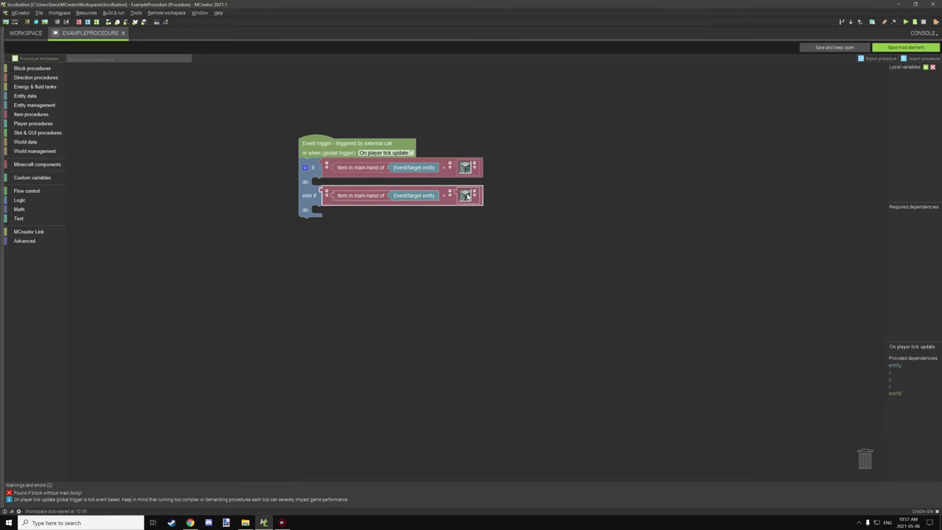
pyautogui.click(465, 191)
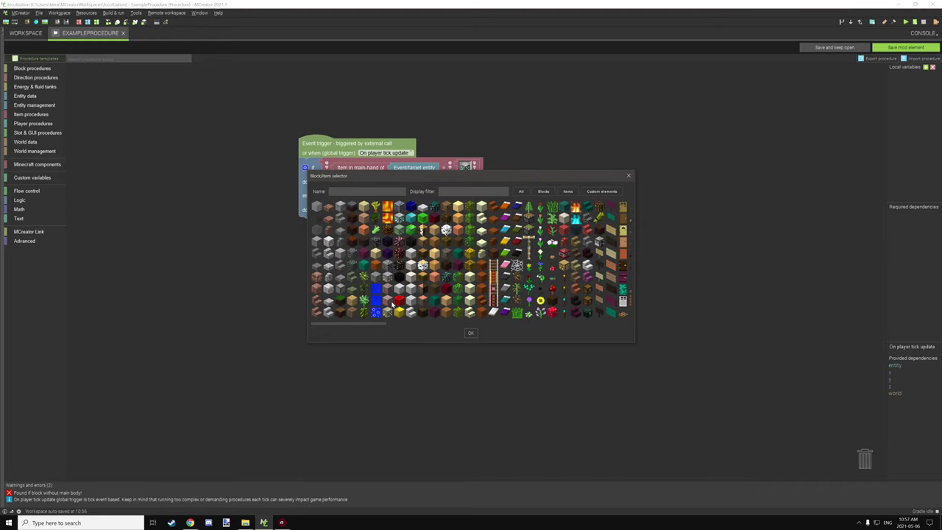
pyautogui.click(388, 312)
pyautogui.click(469, 332)
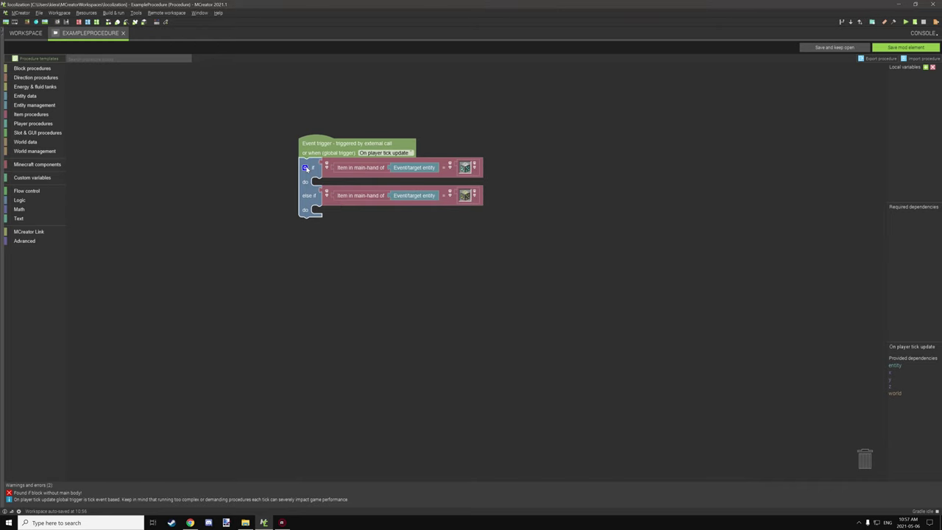
# Extend the if block with a final else branch after the else-if.
pyautogui.click(304, 167)
pyautogui.moveTo(301, 143); pyautogui.dragTo(335, 146)
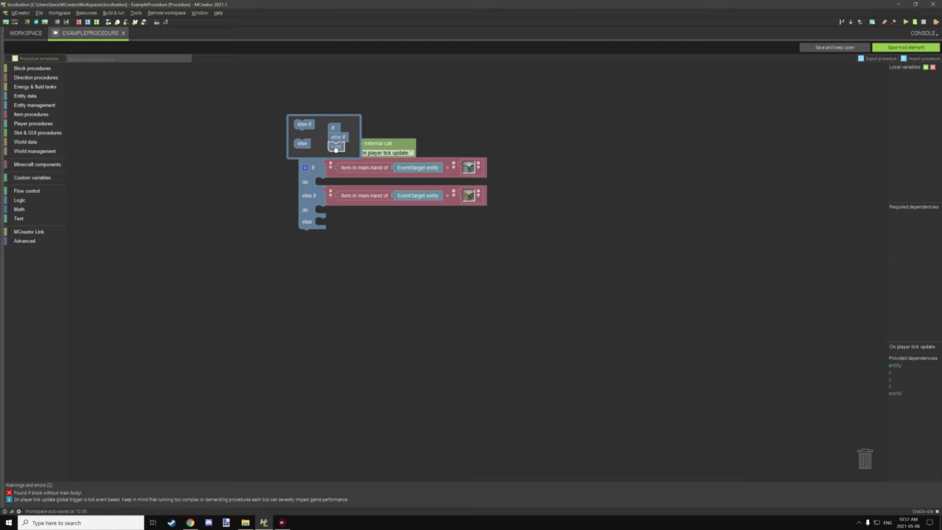
pyautogui.click(305, 167)
pyautogui.moveTo(267, 181); pyautogui.dragTo(257, 160)
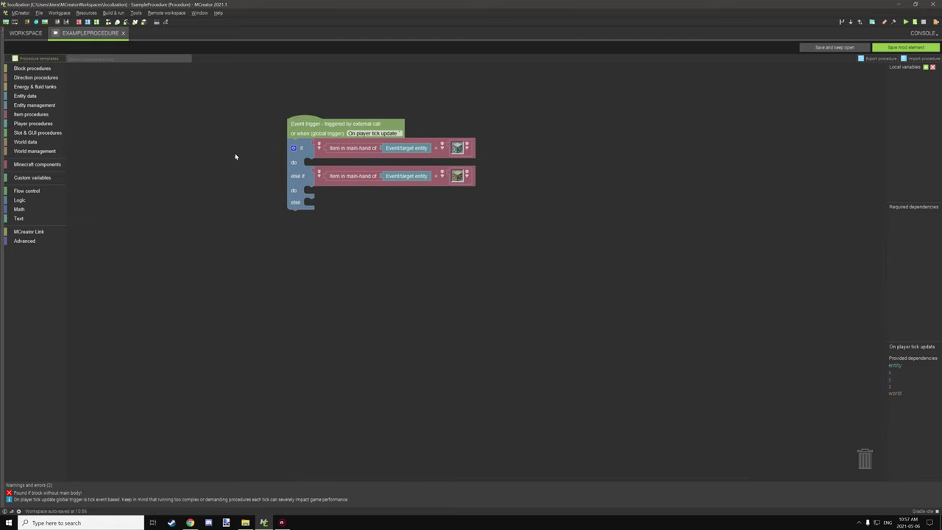
pyautogui.scroll(1, 236, 156)
pyautogui.moveTo(252, 144); pyautogui.dragTo(244, 147)
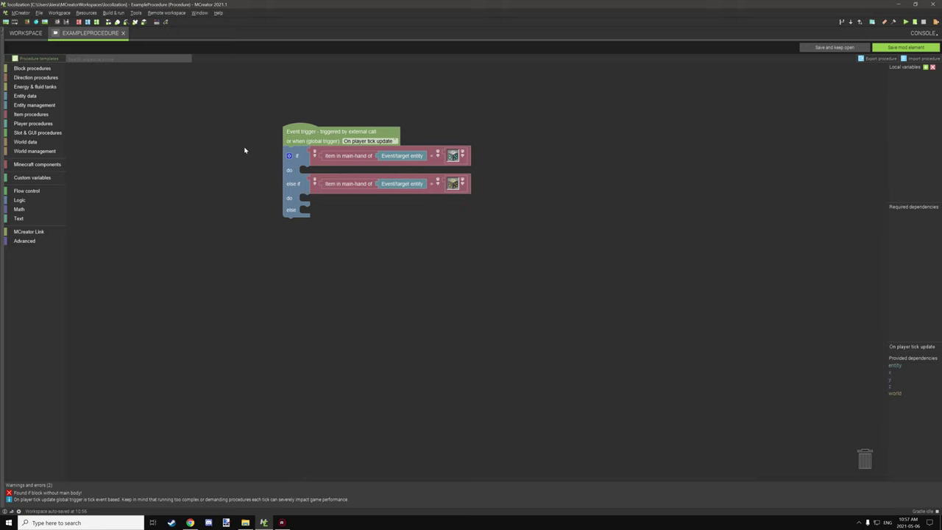
# Add a block setting the global variable test to each of the if, else-if and else branches.
pyautogui.click(33, 178)
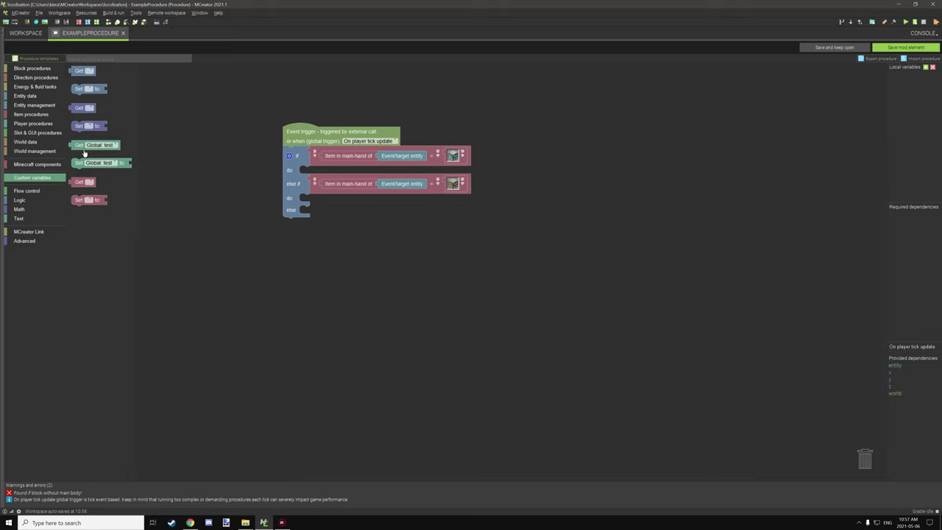
pyautogui.moveTo(89, 163); pyautogui.dragTo(312, 217)
pyautogui.rightClick(308, 171)
pyautogui.click(328, 177)
pyautogui.rightClick(315, 203)
pyautogui.click(329, 208)
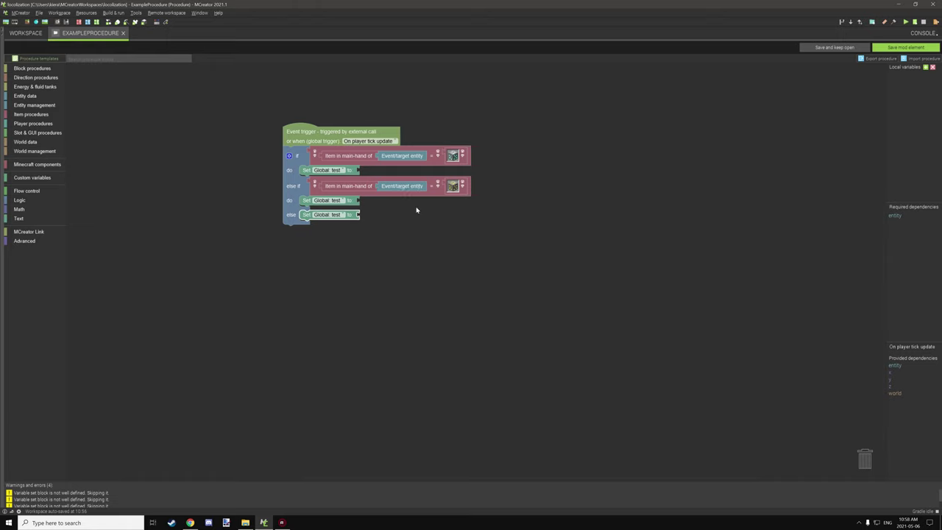
# Attach an empty text to the else branch's variable and a localized-text-for-key block to the else-if branch's variable.
pyautogui.click(22, 218)
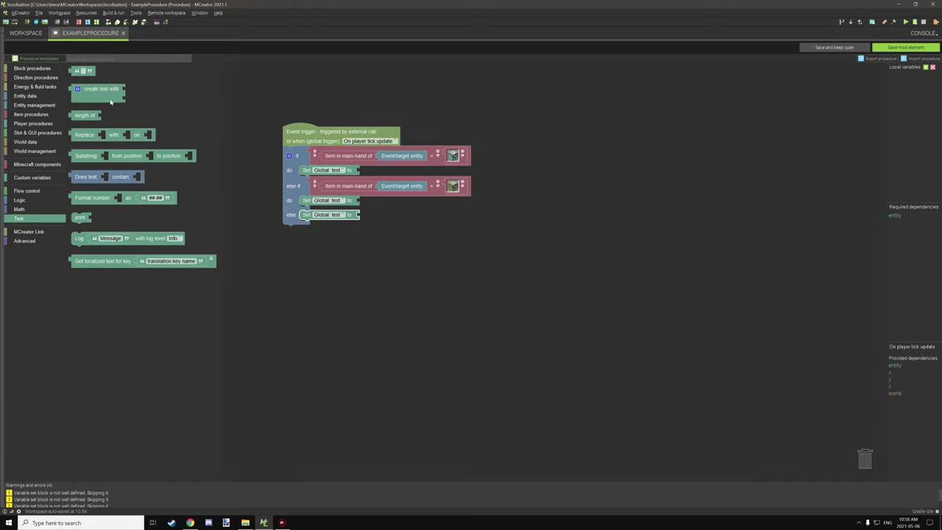
pyautogui.moveTo(81, 71); pyautogui.dragTo(372, 215)
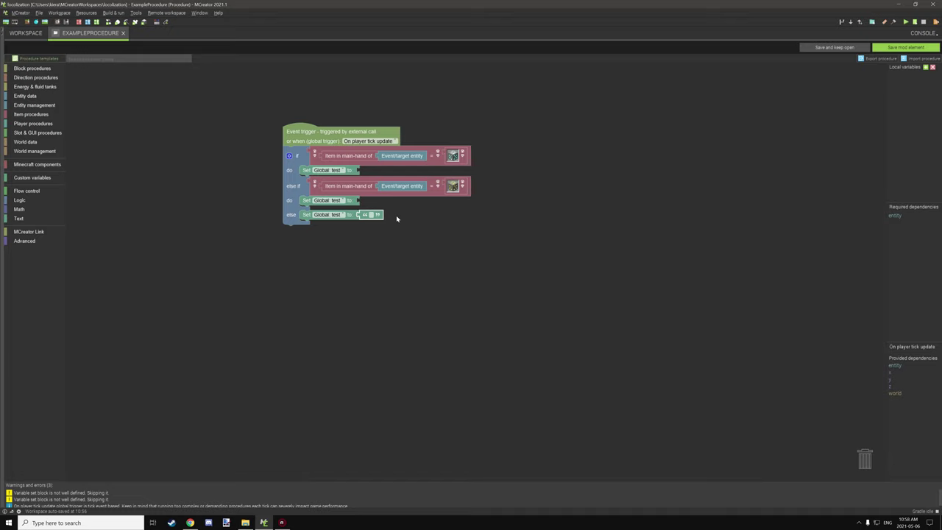
pyautogui.click(23, 219)
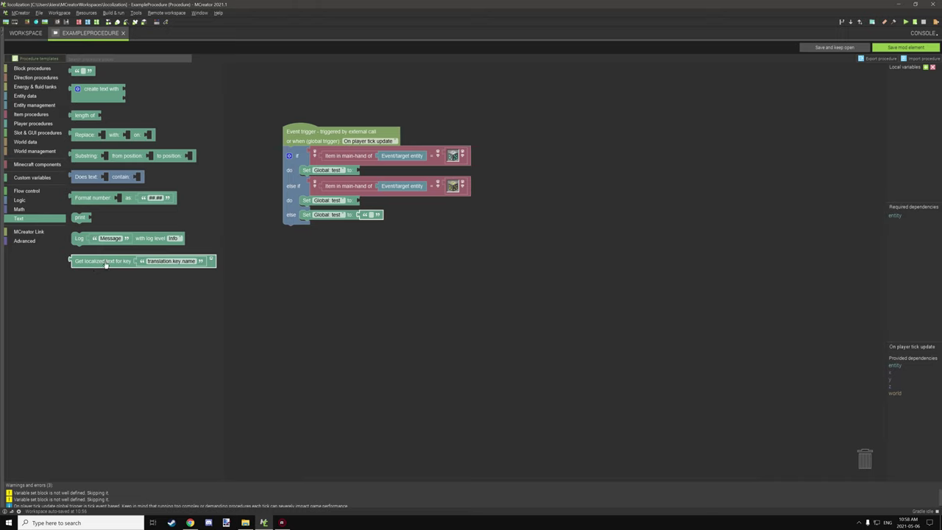
pyautogui.moveTo(93, 263); pyautogui.dragTo(384, 204)
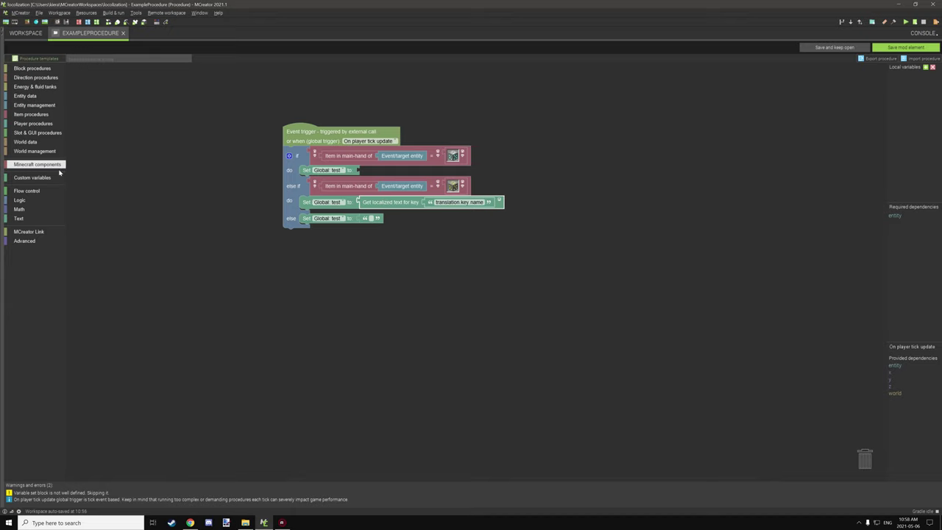
# Copy the diamond ore key from the workspace localization entries into the localized-text block as ore.locolization.diamond_ore.
pyautogui.click(28, 34)
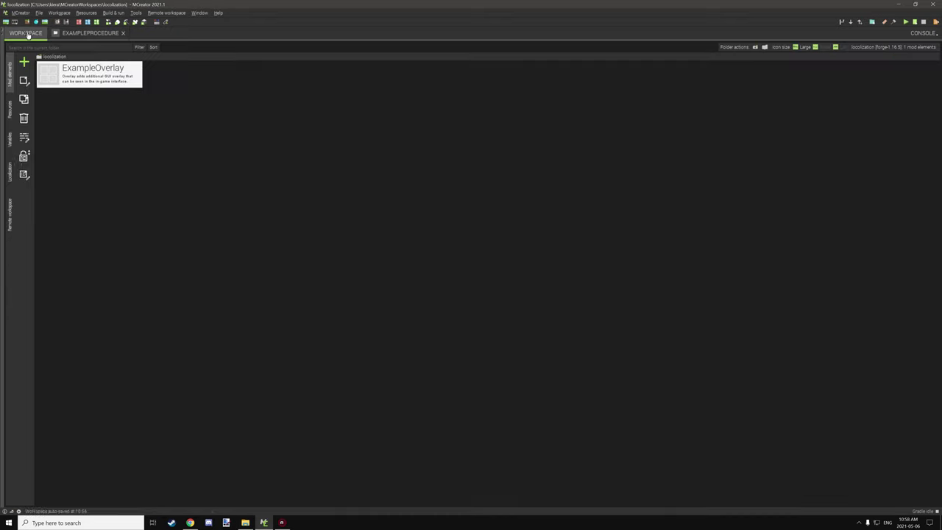
pyautogui.click(8, 173)
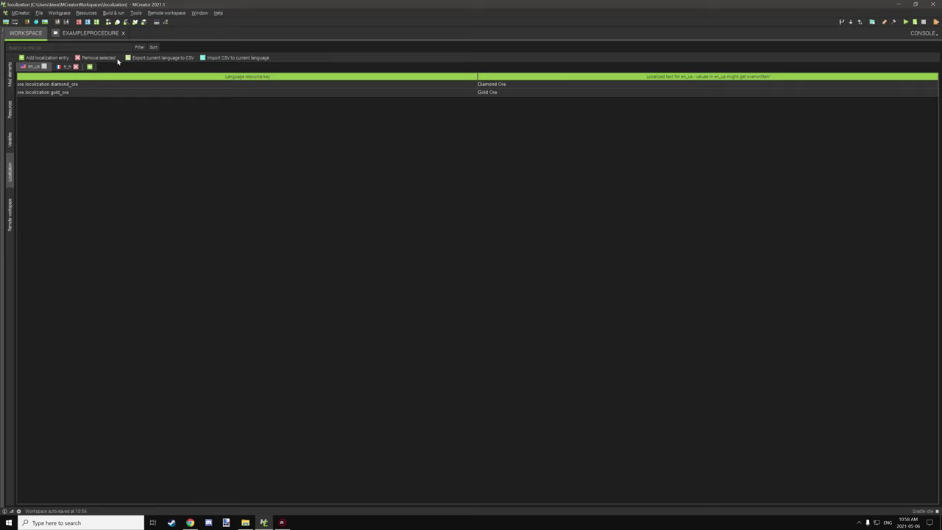
pyautogui.click(95, 85)
pyautogui.doubleClick(111, 84)
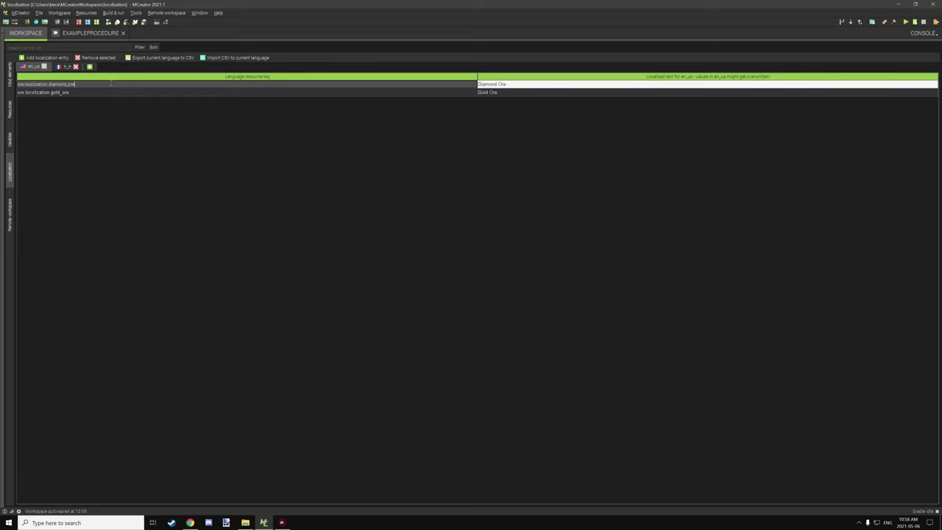
pyautogui.hotkey('ctrl', 'a')
pyautogui.click(89, 33)
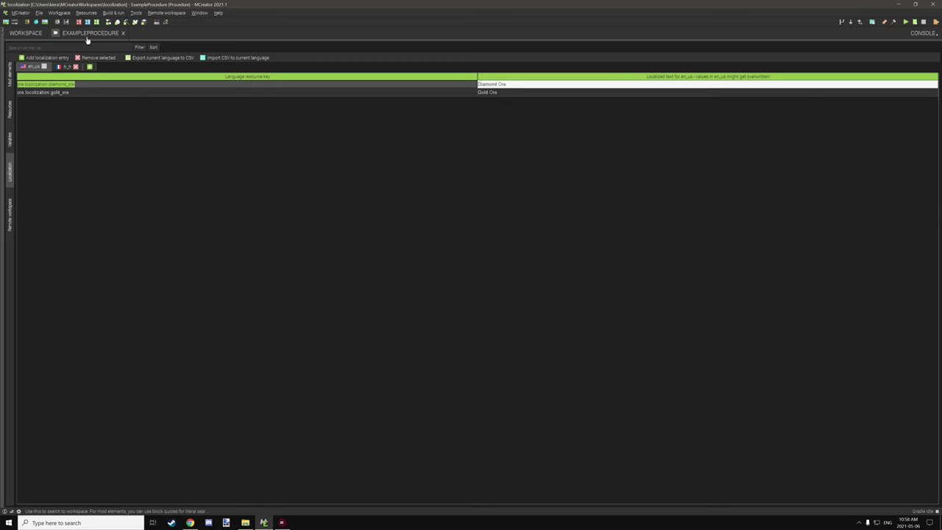
pyautogui.click(459, 202)
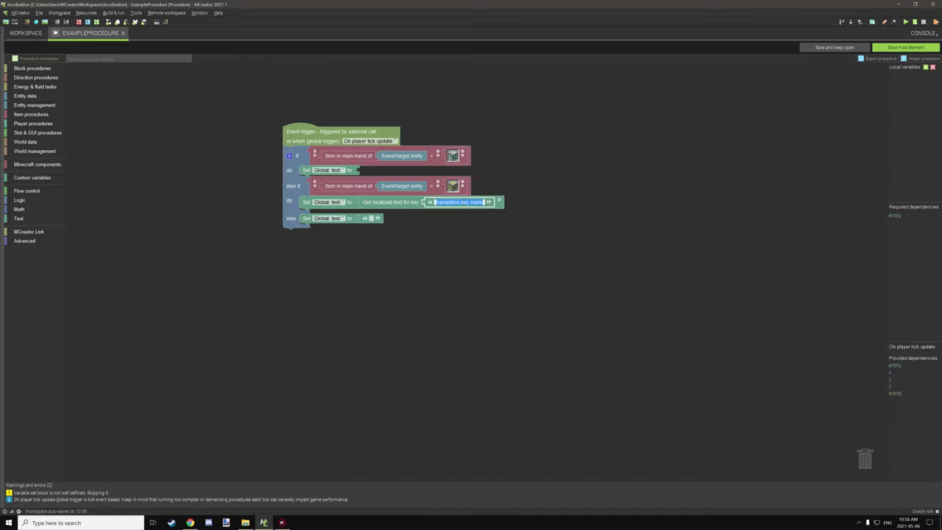
pyautogui.write('ore.locolization.diamond_ore')
pyautogui.click(356, 210)
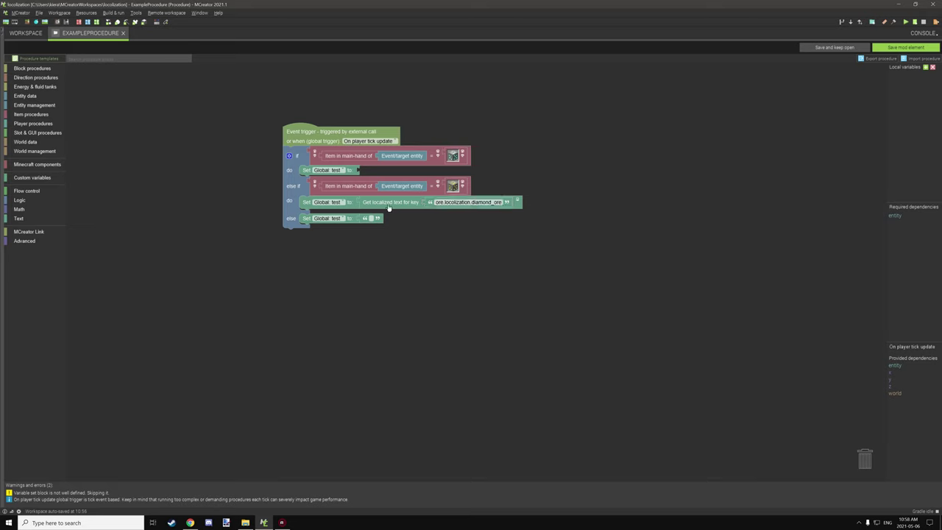
# Duplicate the localized-text block so the if branch's variable uses the ore.locolization.diamond_ore key as well.
pyautogui.moveTo(389, 209)
pyautogui.mouseDown()
pyautogui.moveTo(389, 178)
pyautogui.moveTo(386, 215)
pyautogui.mouseUp()
pyautogui.rightClick(387, 176)
pyautogui.click(405, 185)
# Change the else-if branch's translation key to ore.locolization.gold_ore, and save the procedure, returning to the workspace's mod elements.
pyautogui.click(501, 206)
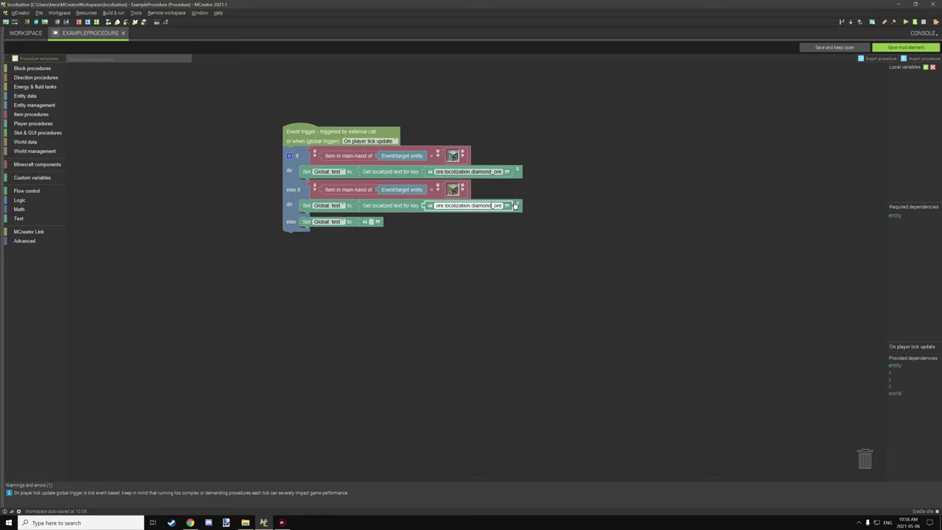
pyautogui.press('BackSpace')
pyautogui.press('BackSpace')
pyautogui.press('BackSpace')
pyautogui.press('BackSpace')
pyautogui.press('BackSpace')
pyautogui.press('BackSpace')
pyautogui.write('gold')
pyautogui.click(512, 212)
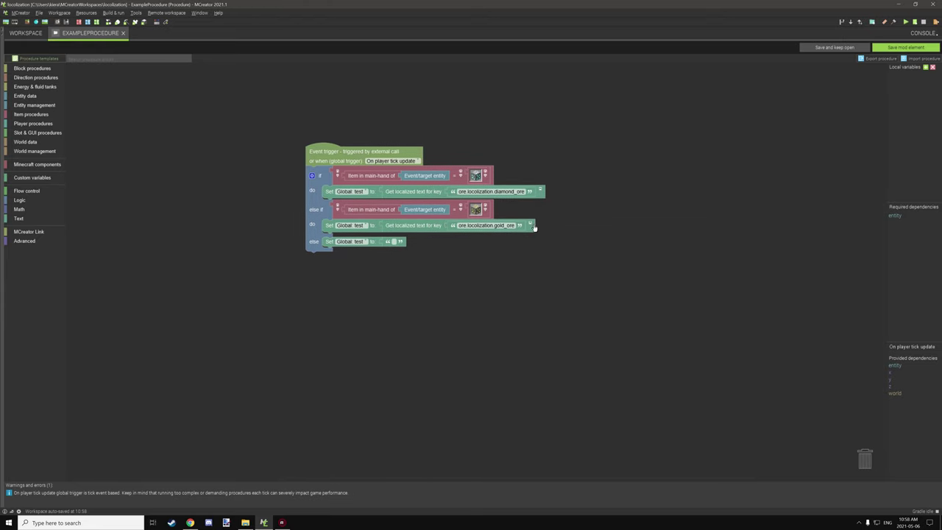
pyautogui.click(877, 48)
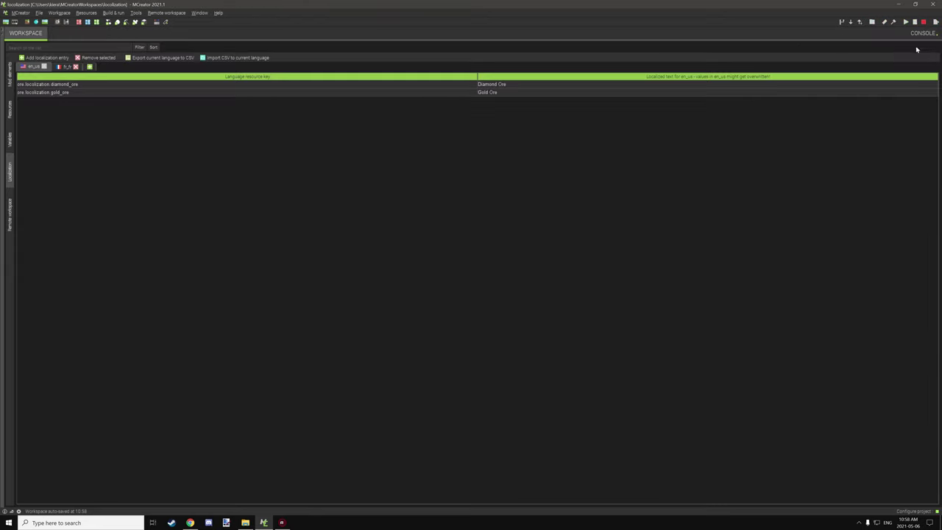
pyautogui.click(11, 73)
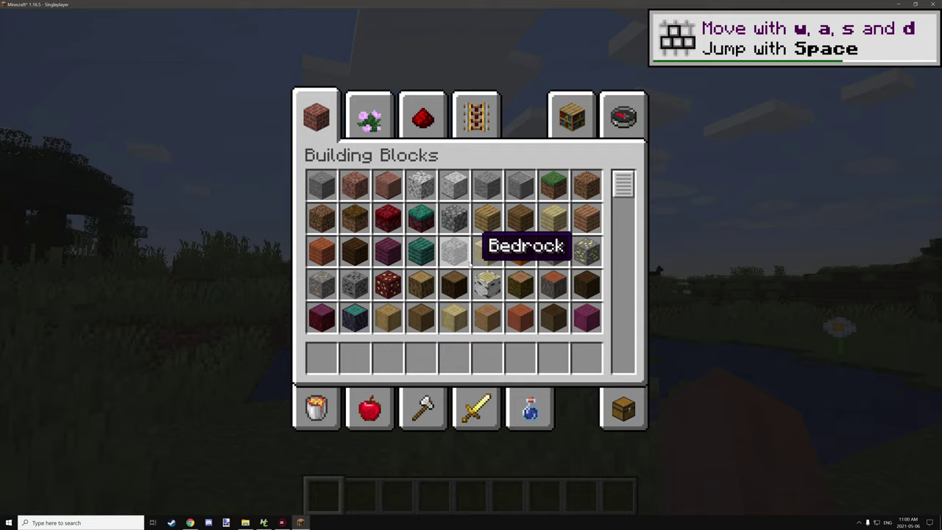
# In the Minecraft test world, place gold ore in the second hotbar slot and diamond ore in the third.
pyautogui.press('e')
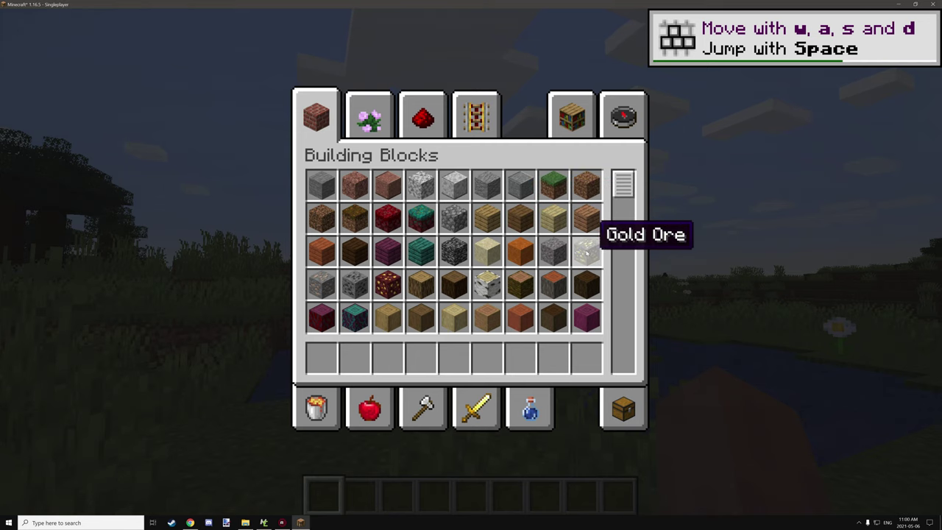
pyautogui.click(587, 251)
pyautogui.click(354, 359)
pyautogui.scroll(-8, 548, 211)
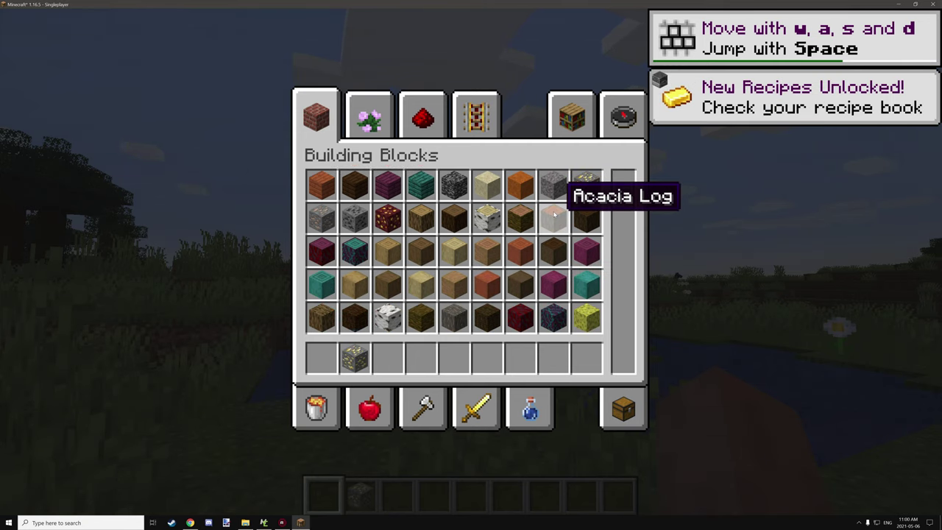
pyautogui.scroll(-10, 554, 214)
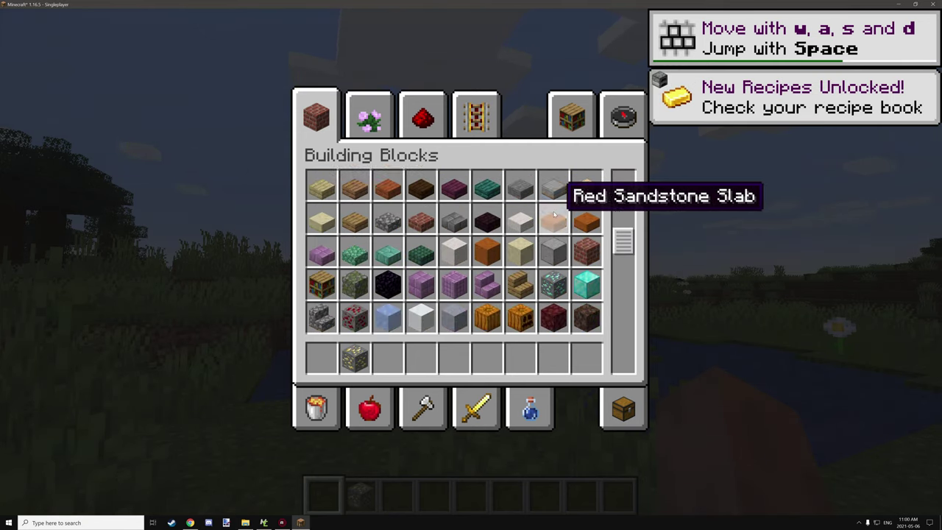
pyautogui.click(388, 358)
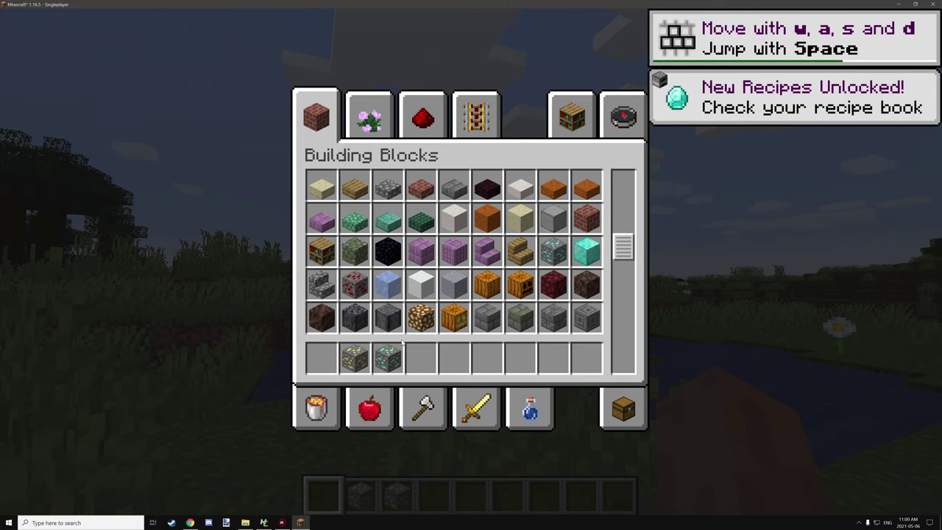
# Alternate between holding gold ore, diamond ore and an empty hand to check the overlay text in English.
pyautogui.press('e')
pyautogui.press('2')
pyautogui.press('3')
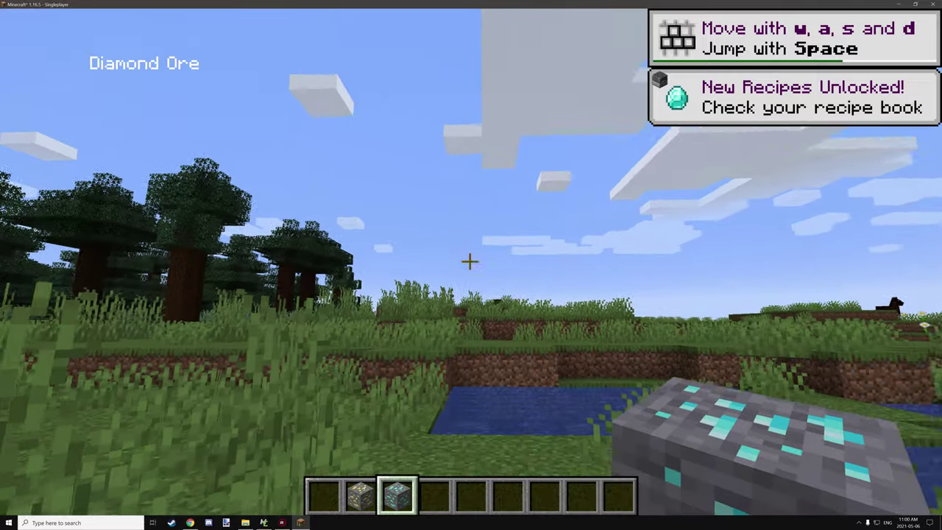
pyautogui.press('2')
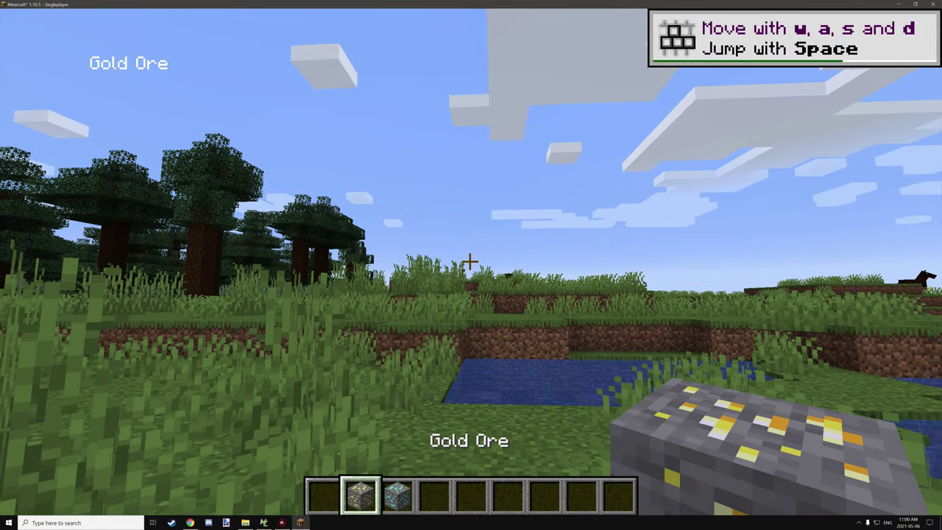
pyautogui.press('3')
pyautogui.press('w')
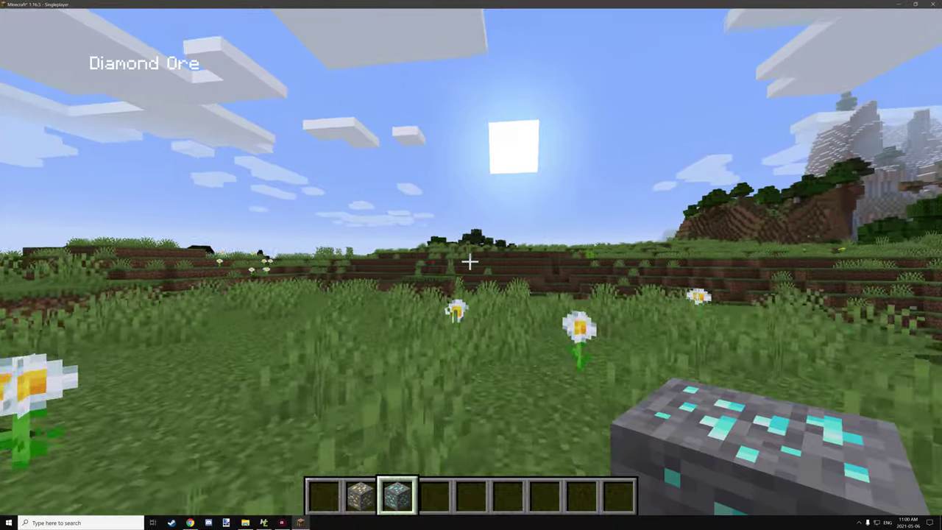
pyautogui.press('2')
pyautogui.press('3')
pyautogui.press('2')
pyautogui.press('s')
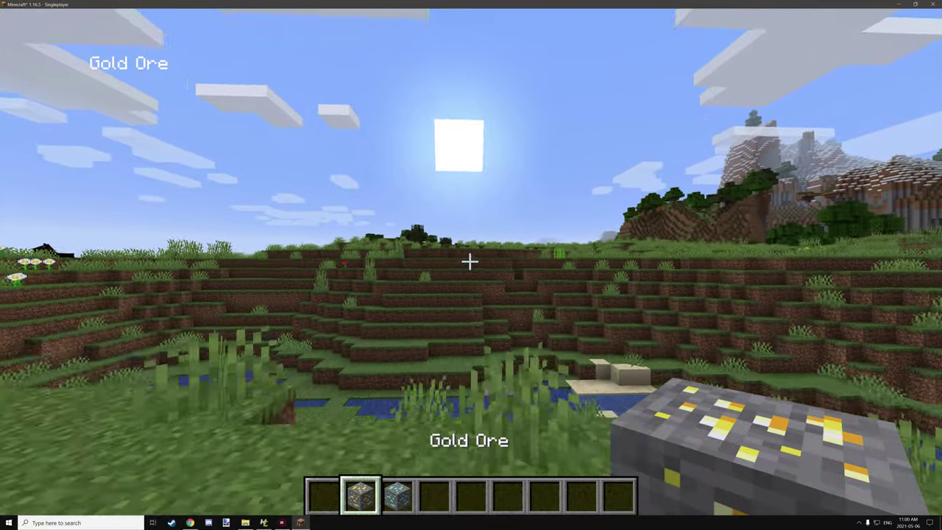
pyautogui.press('3')
pyautogui.press('2')
pyautogui.press('1')
# Set the game language to Français (France) and return to the game menu.
pyautogui.press('Escape')
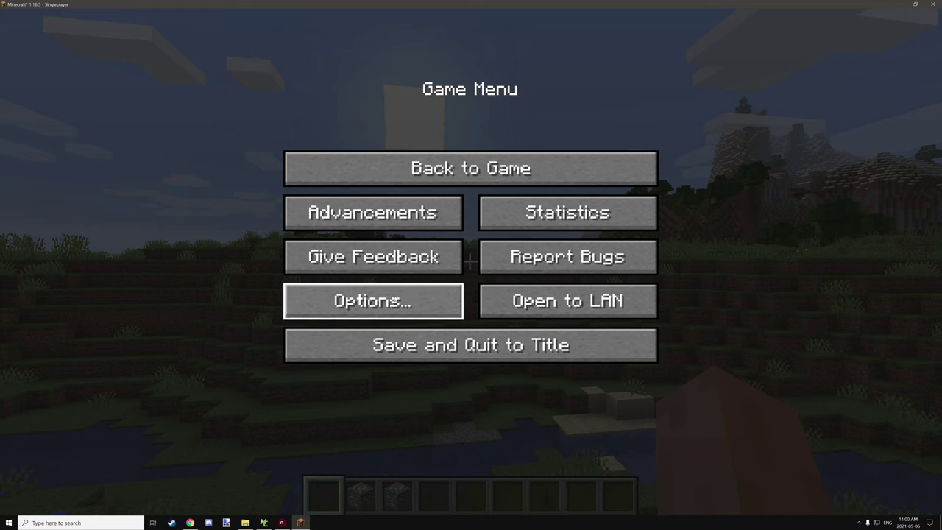
pyautogui.click(393, 301)
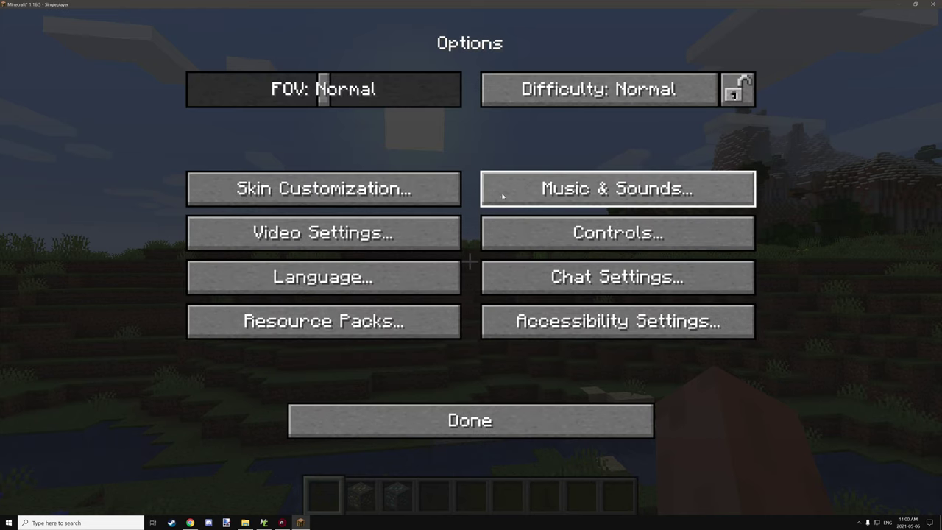
pyautogui.click(411, 284)
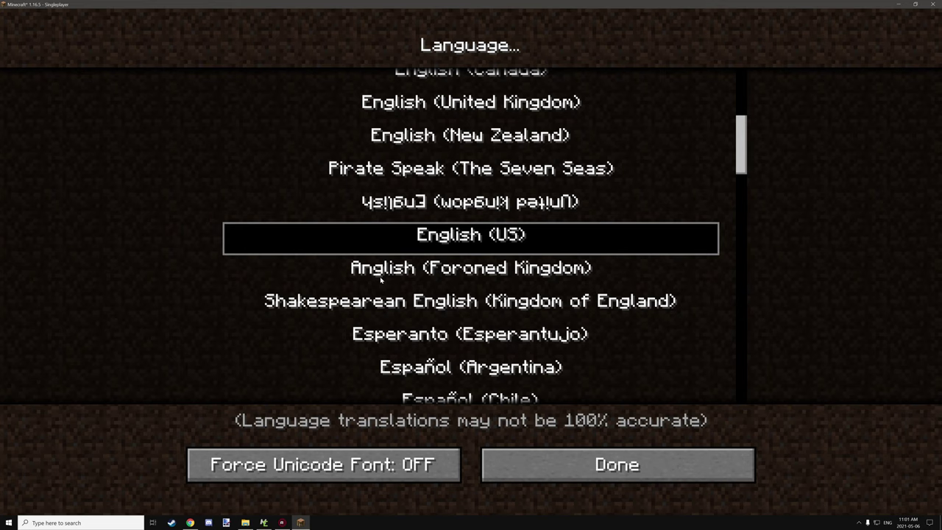
pyautogui.scroll(-3, 479, 229)
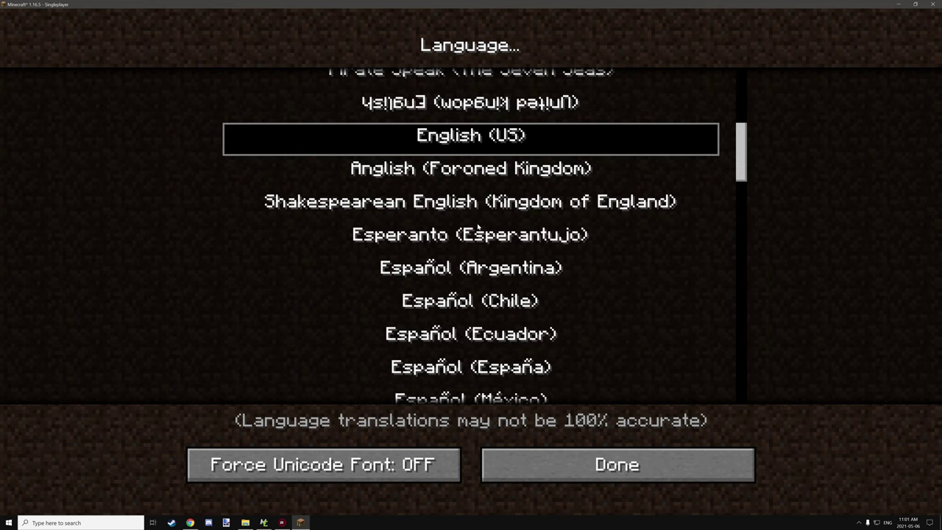
pyautogui.scroll(-3, 471, 236)
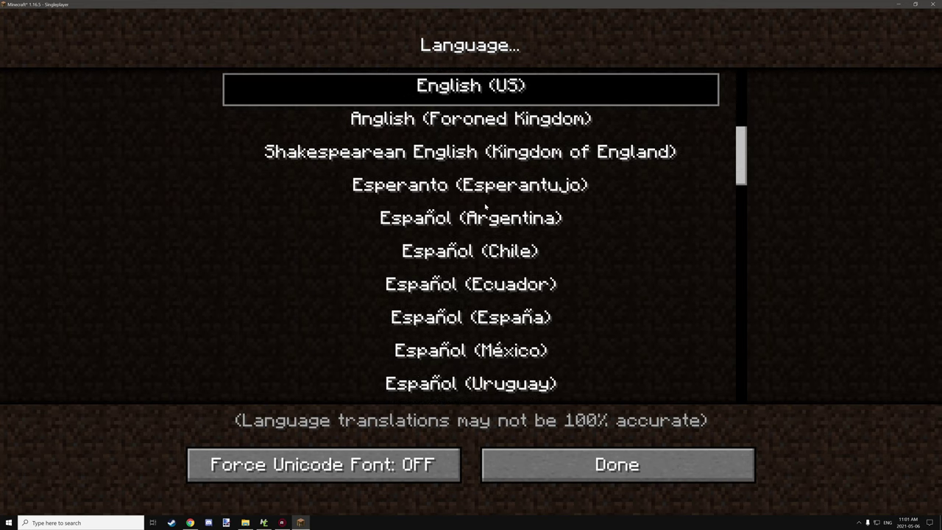
pyautogui.scroll(11, 471, 235)
pyautogui.scroll(5, 483, 200)
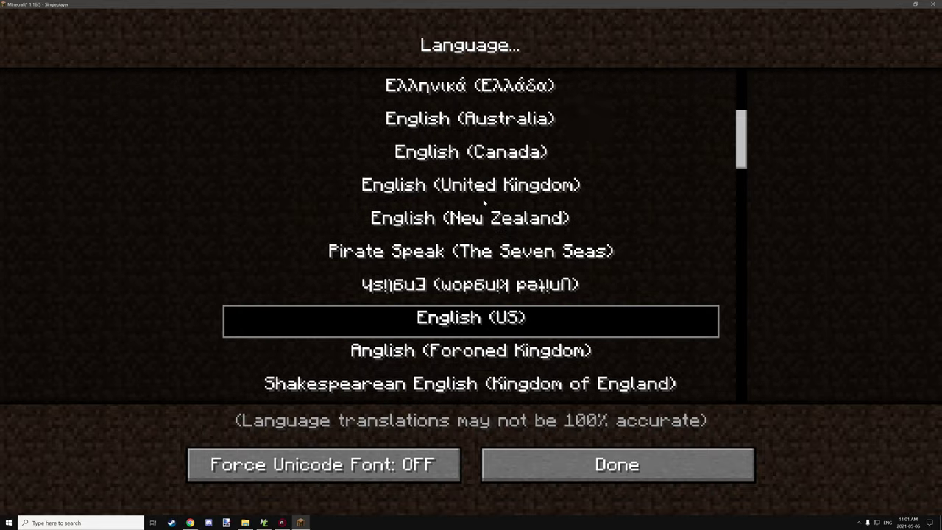
pyautogui.scroll(-11, 483, 200)
pyautogui.scroll(-10, 471, 235)
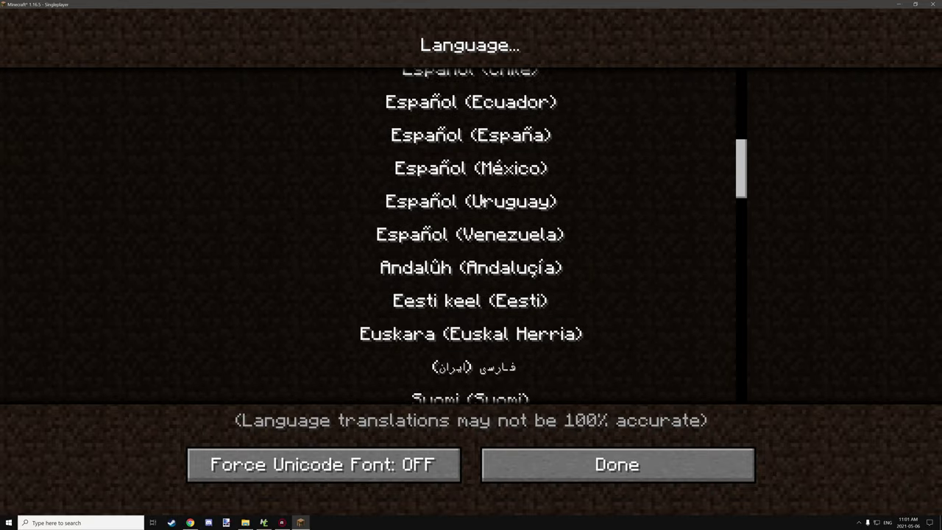
pyautogui.scroll(-1, 472, 235)
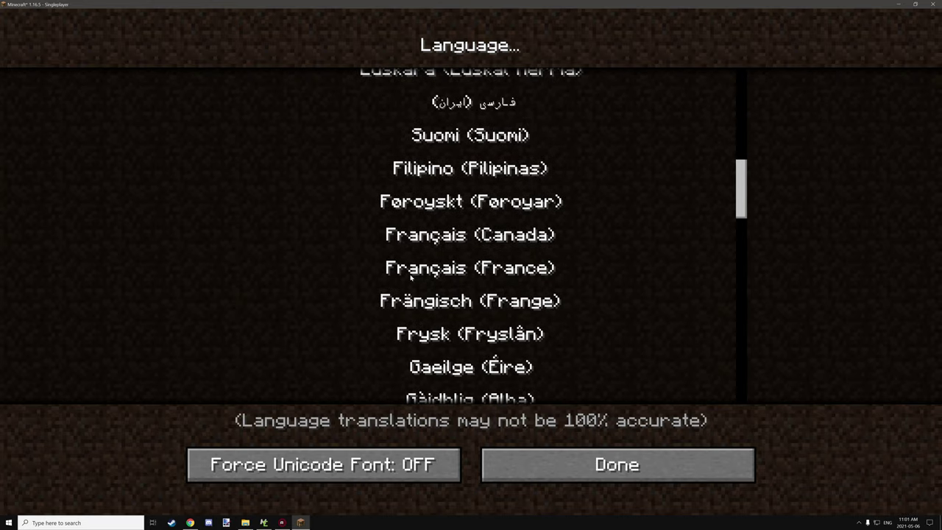
pyautogui.click(495, 270)
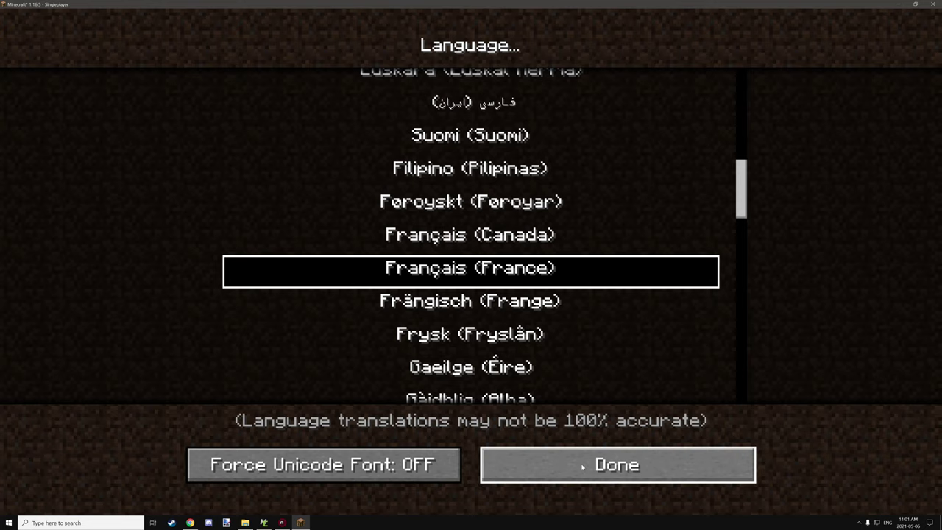
pyautogui.click(622, 468)
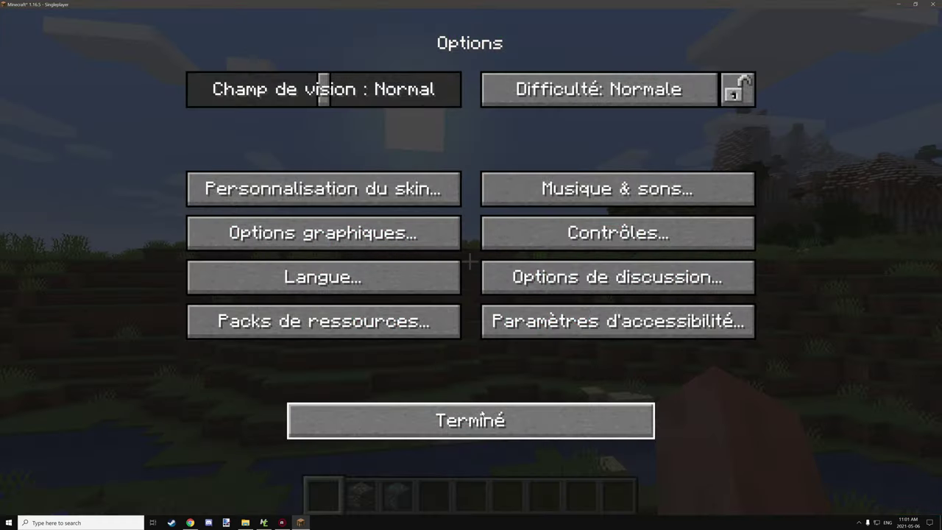
pyautogui.click(473, 424)
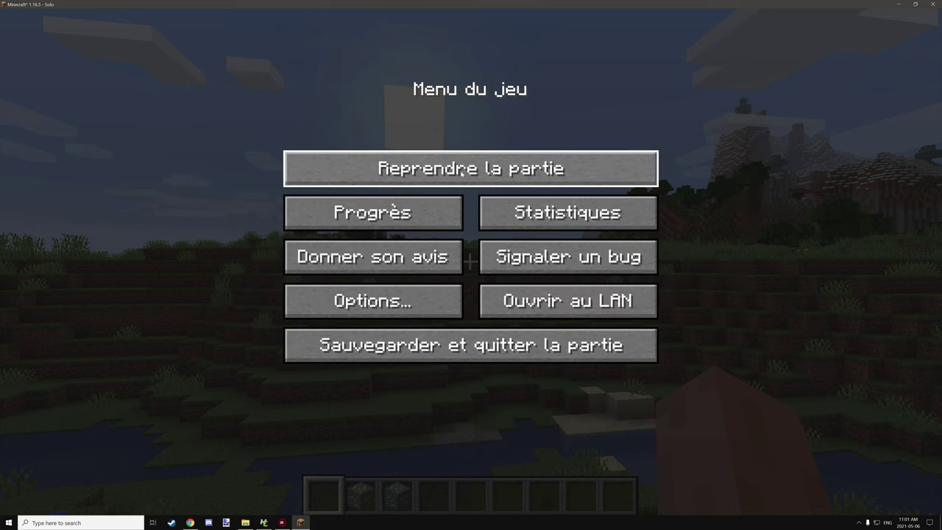
# Resume the game and alternate between gold ore, diamond ore and an empty hand to check the overlay text in Français (France).
pyautogui.click(471, 168)
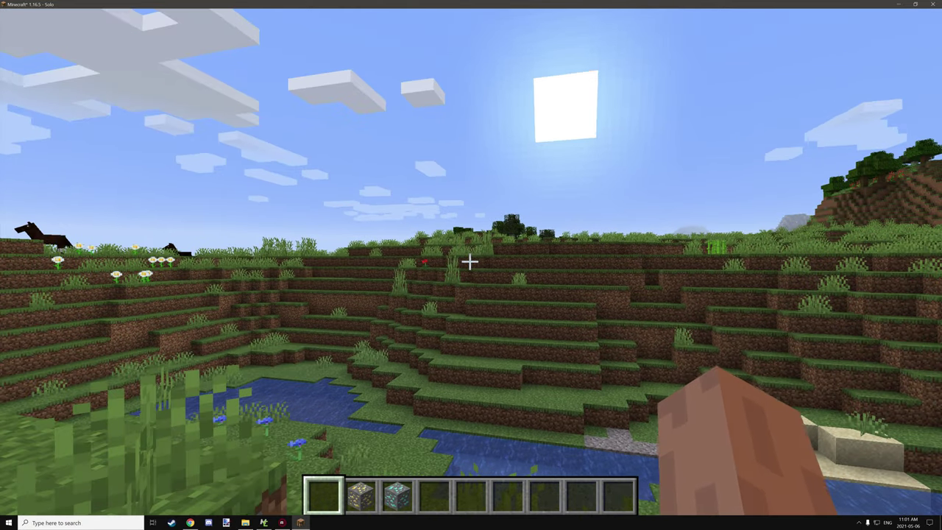
pyautogui.scroll(-1, 470, 260)
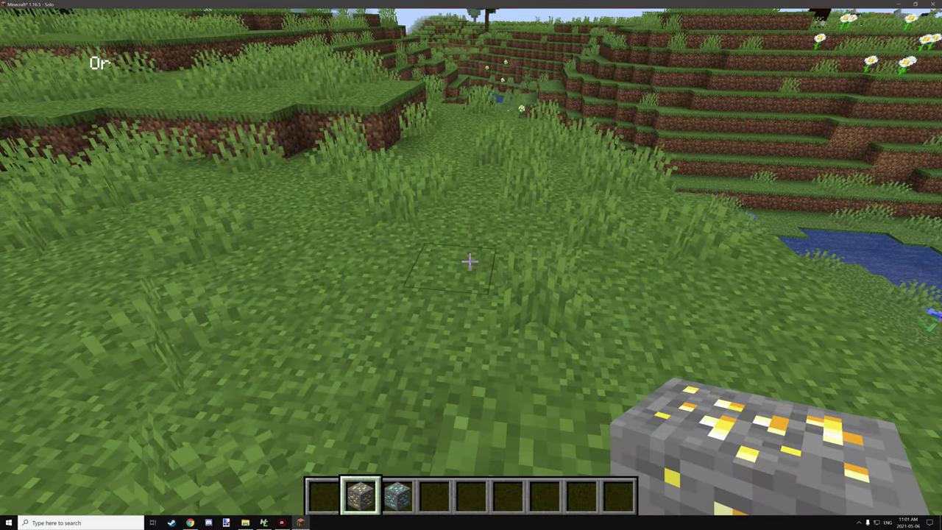
pyautogui.scroll(-1, 469, 261)
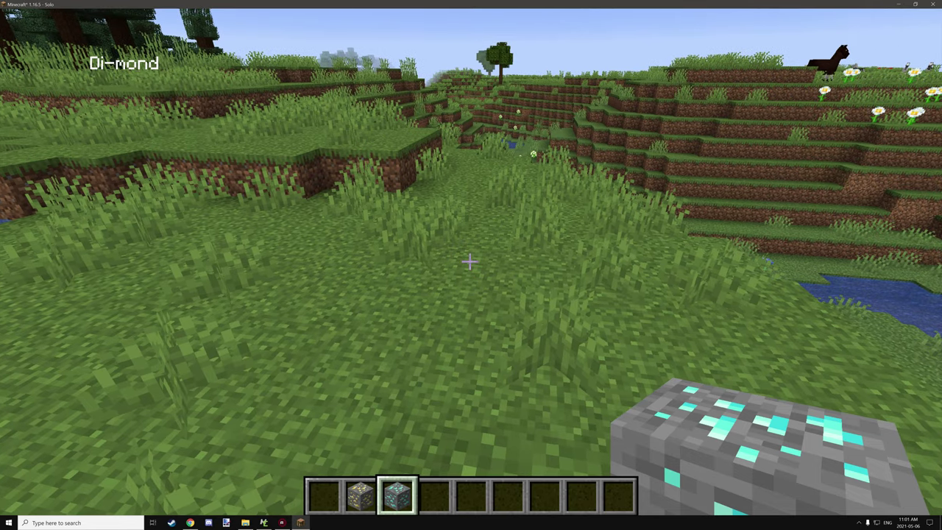
pyautogui.scroll(1, 471, 265)
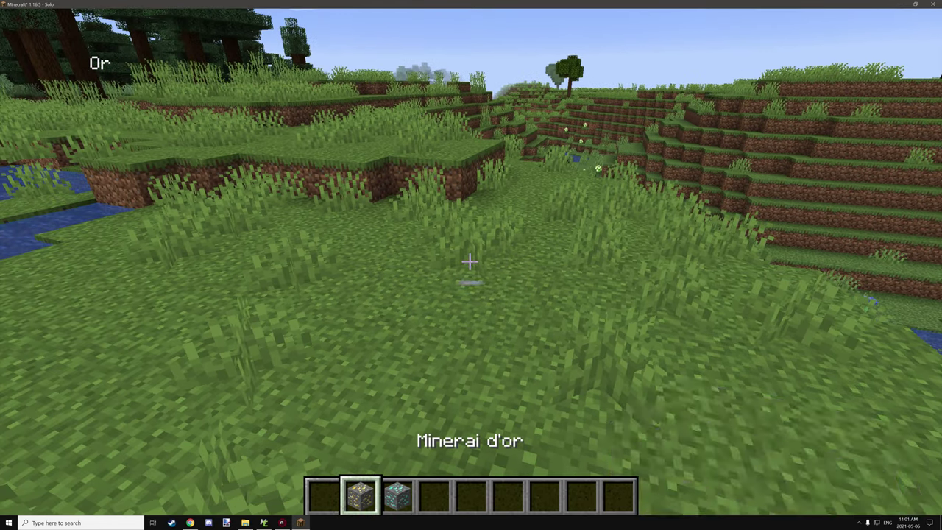
pyautogui.scroll(-1, 470, 261)
pyautogui.scroll(1, 470, 261)
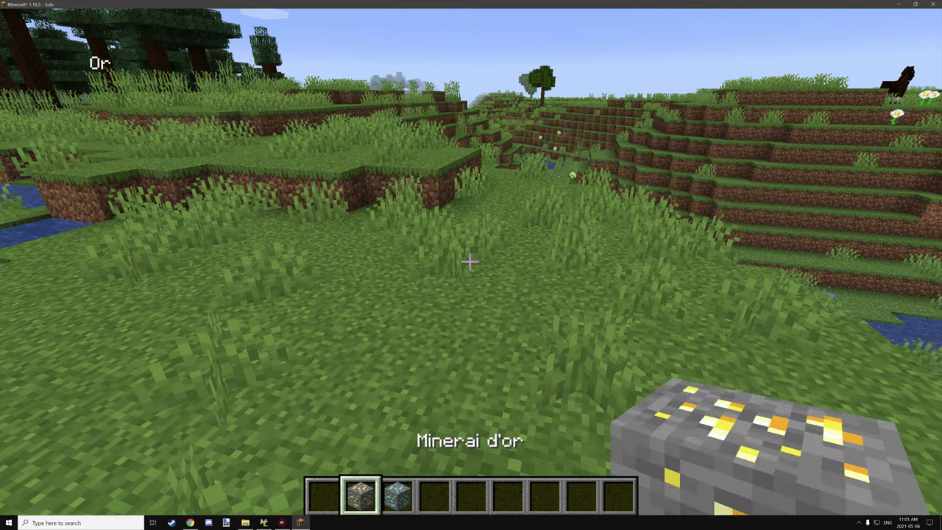
pyautogui.scroll(-1, 469, 261)
pyautogui.scroll(1, 470, 262)
pyautogui.scroll(1, 470, 262)
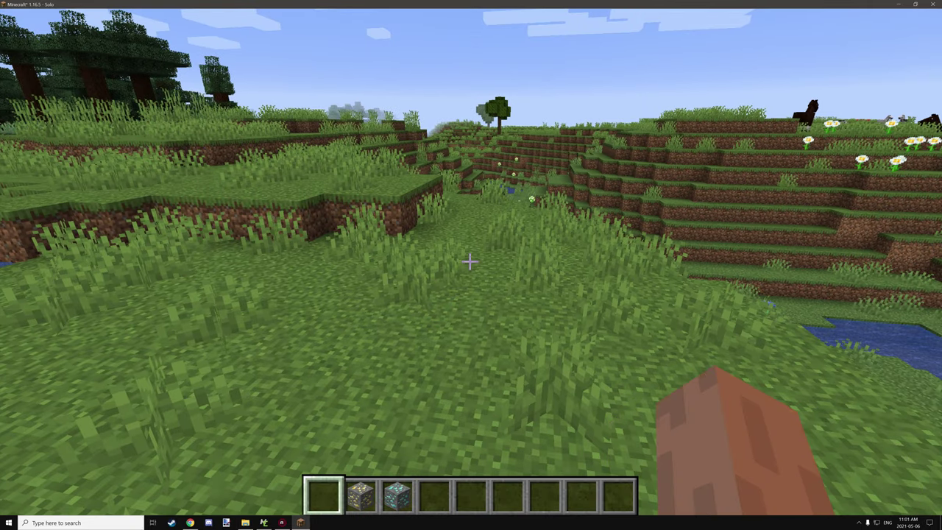
pyautogui.scroll(-1, 470, 261)
pyautogui.scroll(-1, 470, 261)
# Change the game language to Français (Canada) and resume the game.
pyautogui.press('Escape')
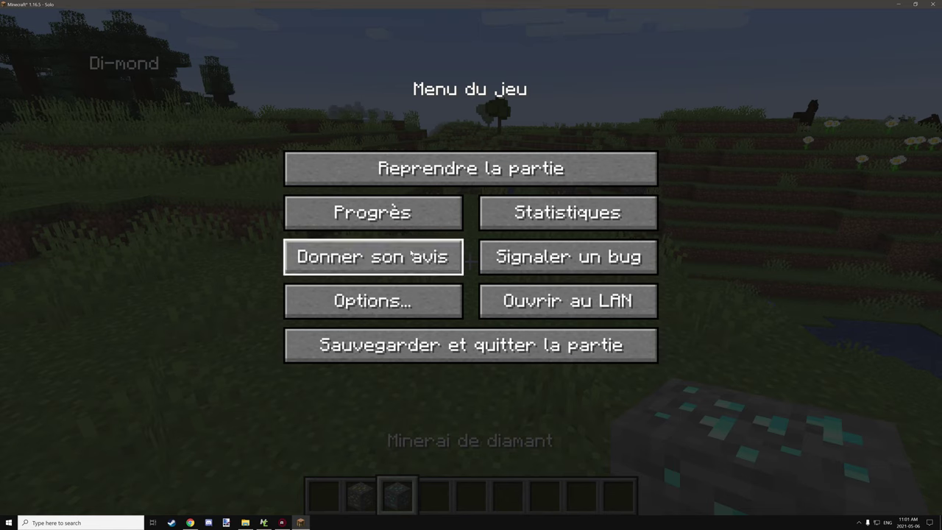
pyautogui.click(400, 302)
pyautogui.click(369, 265)
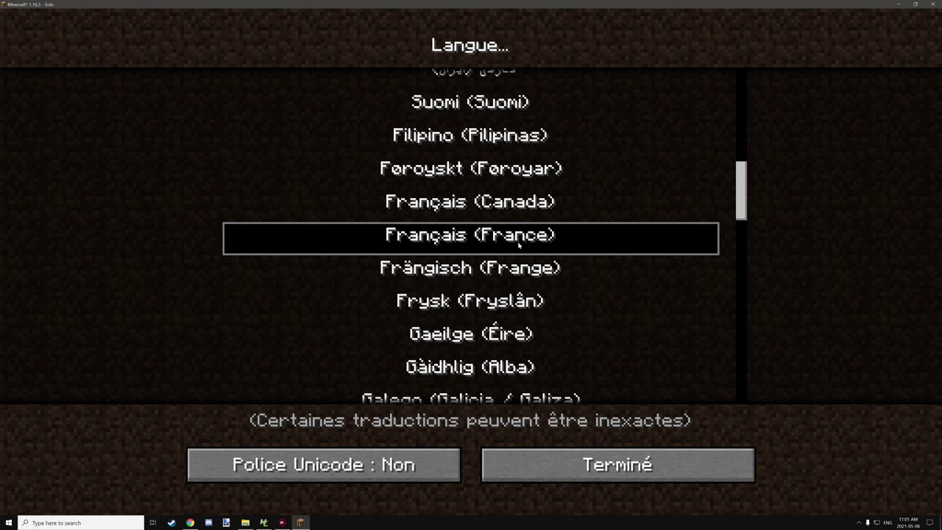
pyautogui.click(518, 211)
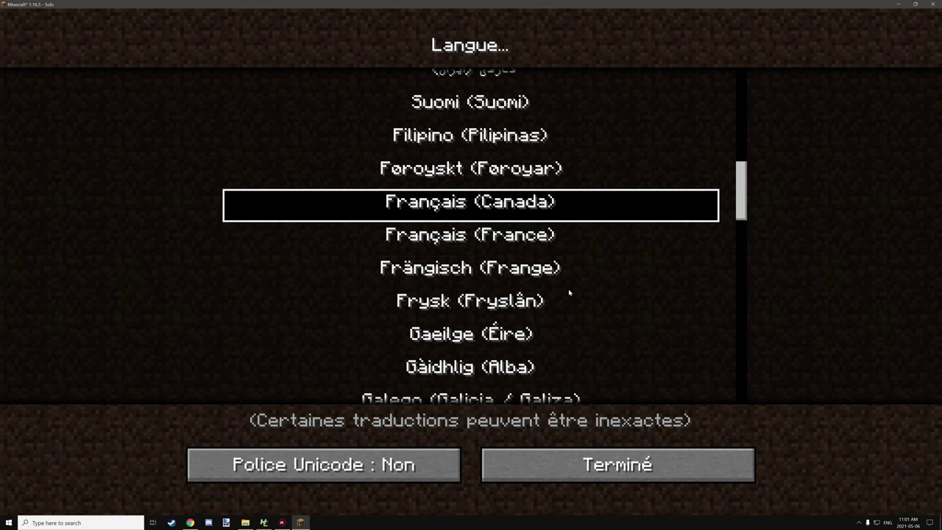
pyautogui.scroll(8, 538, 308)
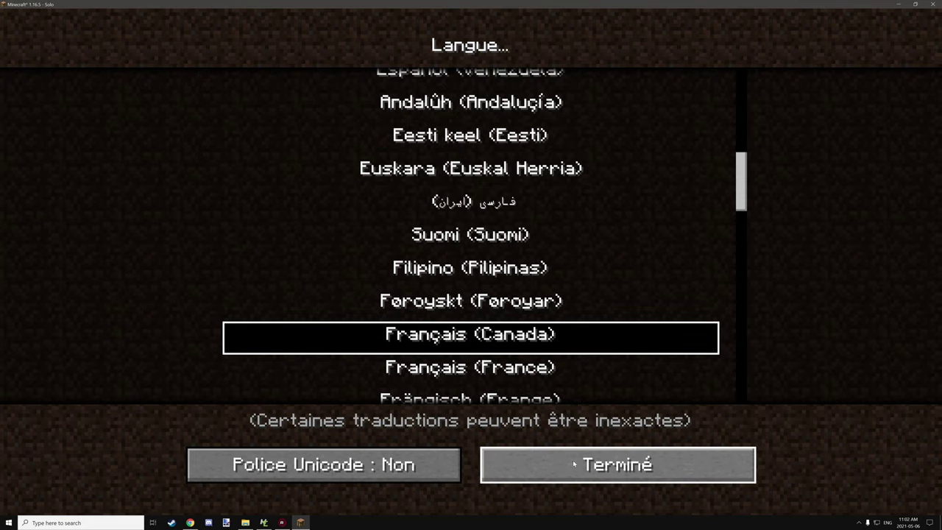
pyautogui.click(515, 463)
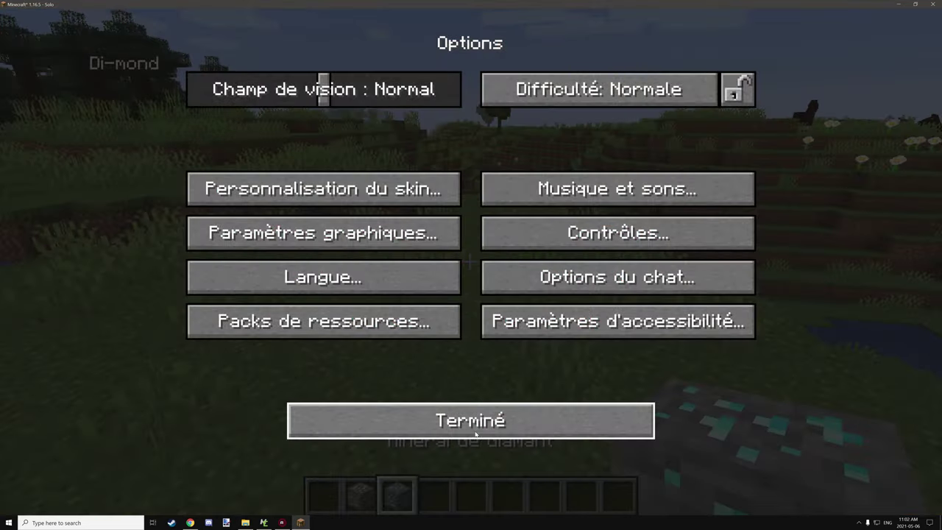
pyautogui.click(476, 431)
pyautogui.click(457, 169)
# Switch repeatedly between gold ore, diamond ore and an empty hand to check the overlay text under Français (Canada).
pyautogui.scroll(1, 471, 265)
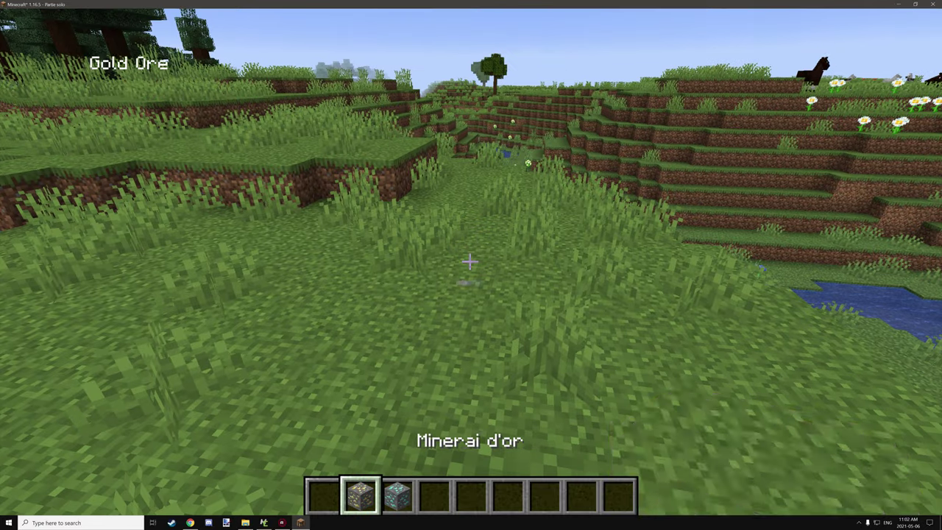
pyautogui.scroll(-1, 471, 265)
pyautogui.scroll(1, 471, 265)
pyautogui.scroll(1, 472, 265)
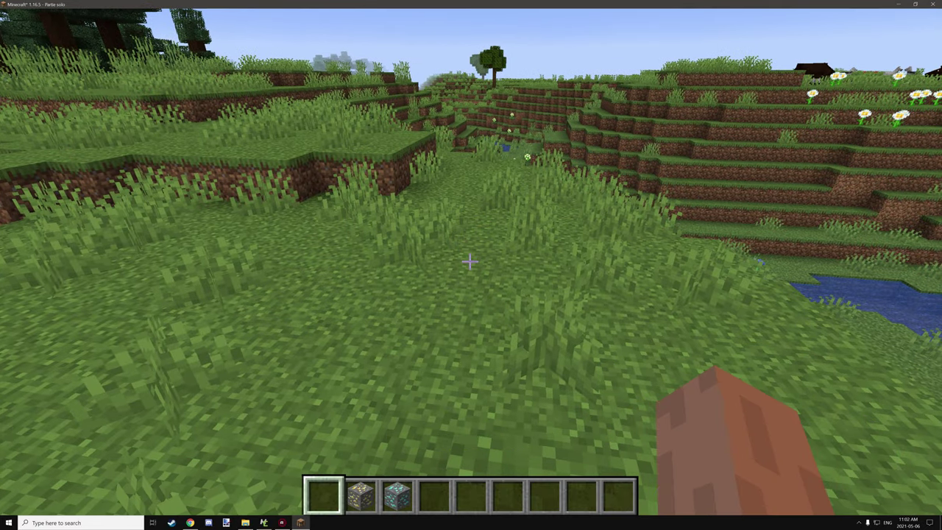
pyautogui.scroll(-1, 471, 265)
pyautogui.scroll(-1, 471, 265)
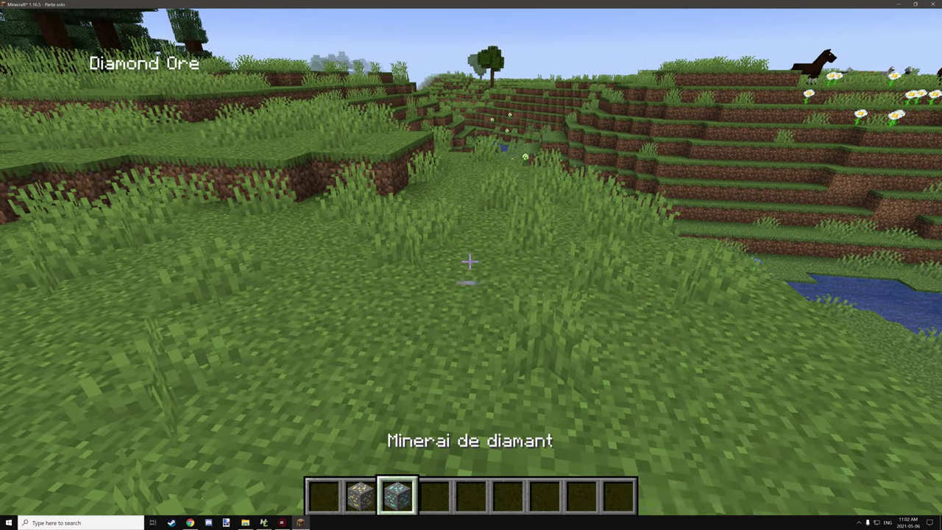
pyautogui.scroll(2, 471, 265)
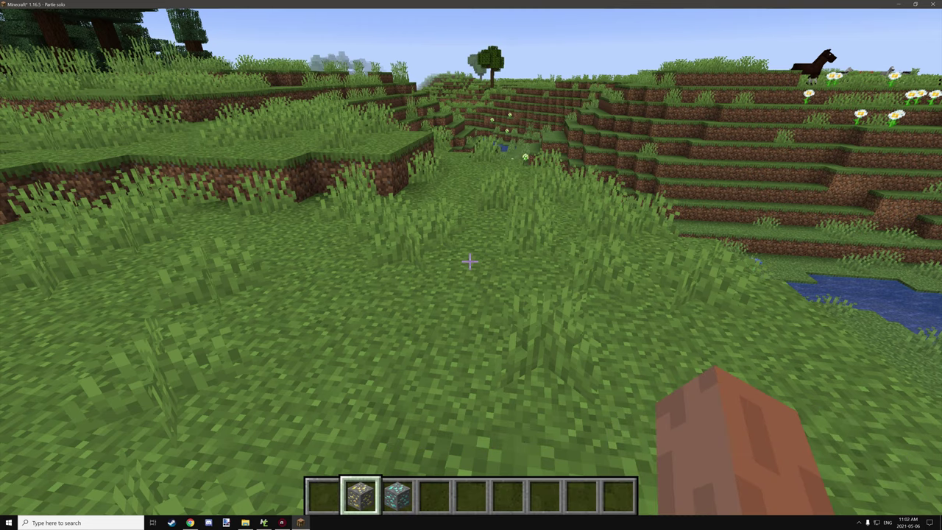
pyautogui.scroll(-1, 472, 265)
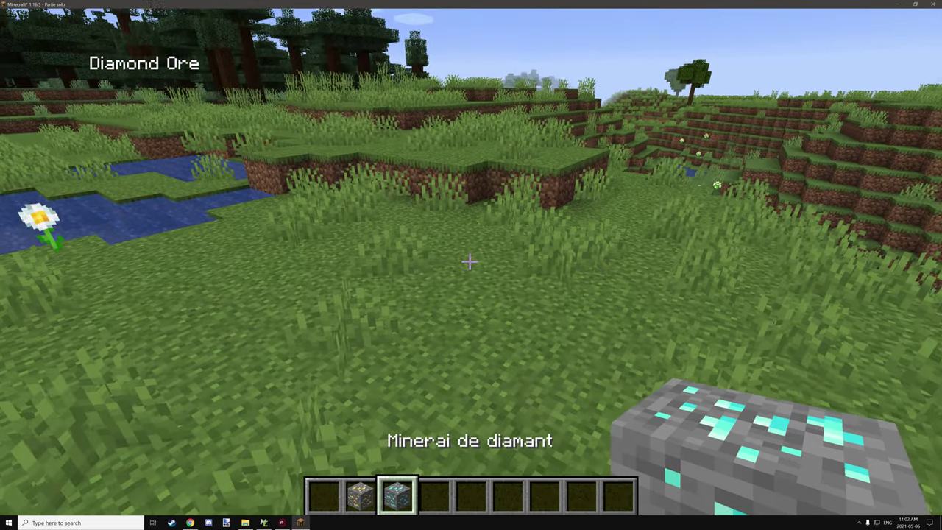
pyautogui.scroll(1, 471, 265)
pyautogui.scroll(1, 471, 265)
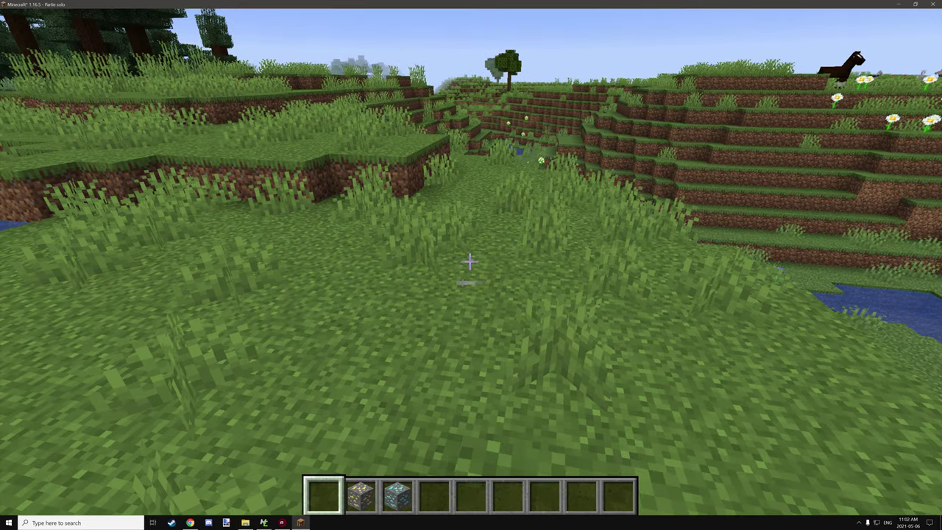
pyautogui.scroll(-1, 471, 265)
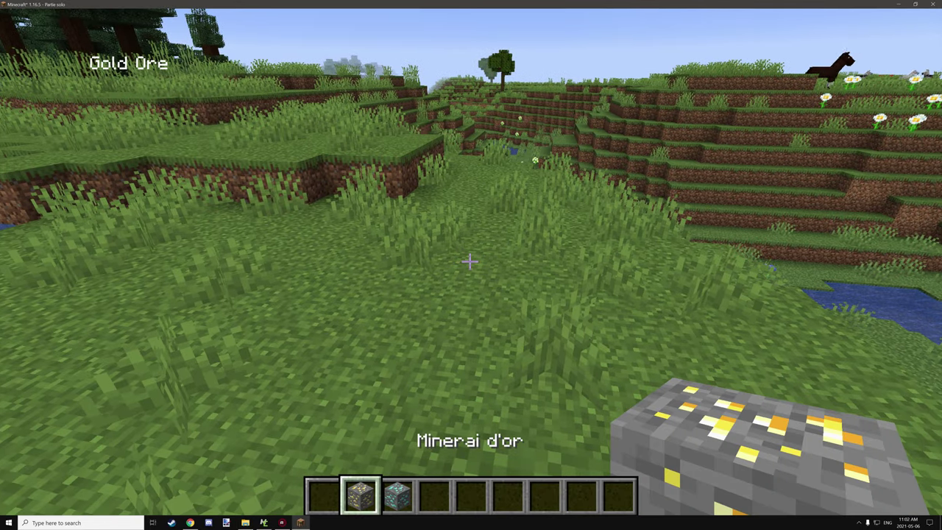
pyautogui.scroll(-1, 472, 265)
pyautogui.scroll(1, 472, 265)
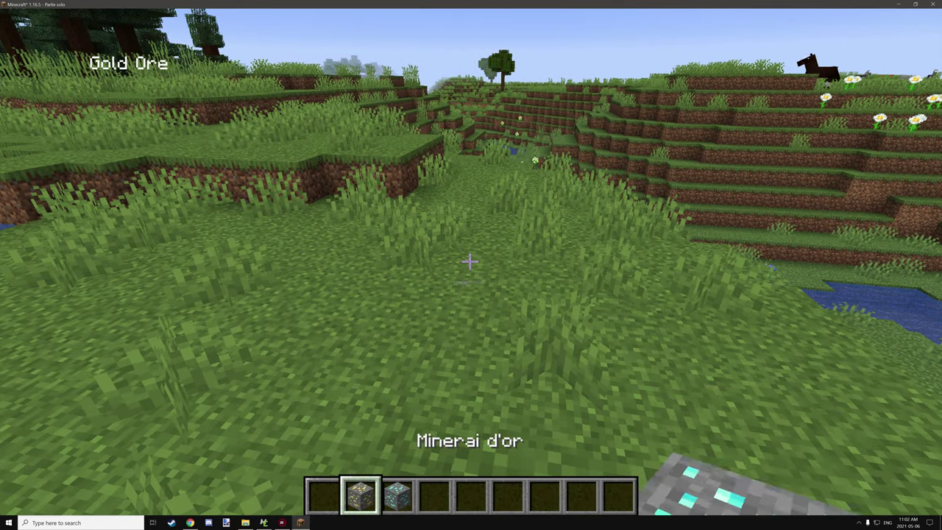
pyautogui.scroll(1, 470, 260)
pyautogui.scroll(-2, 470, 260)
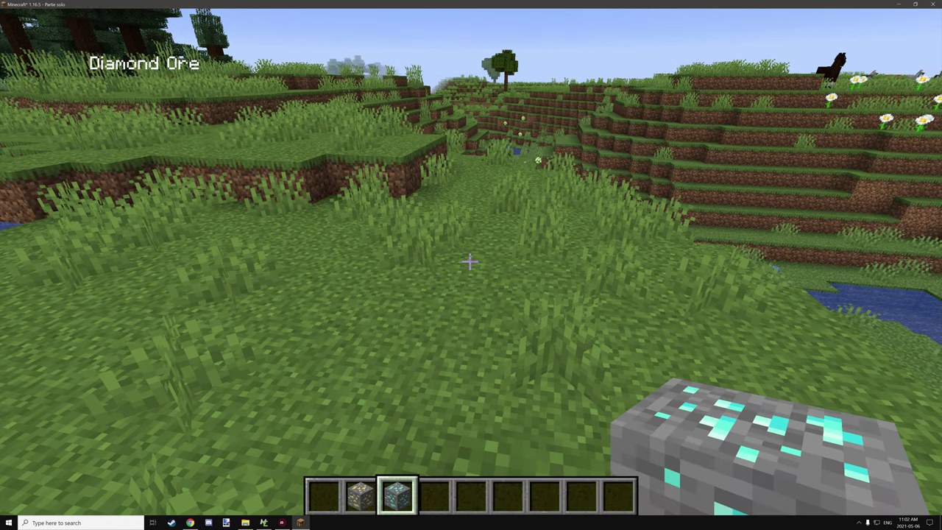
pyautogui.scroll(1, 470, 260)
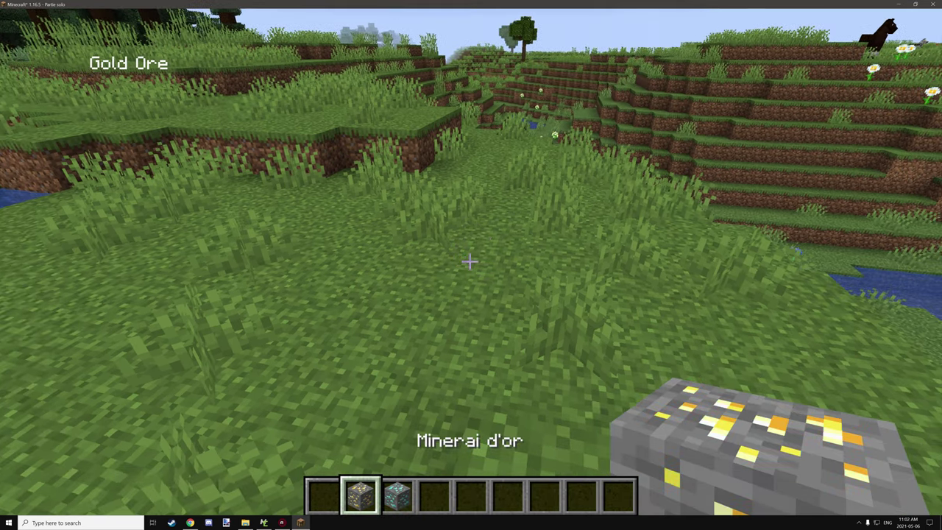